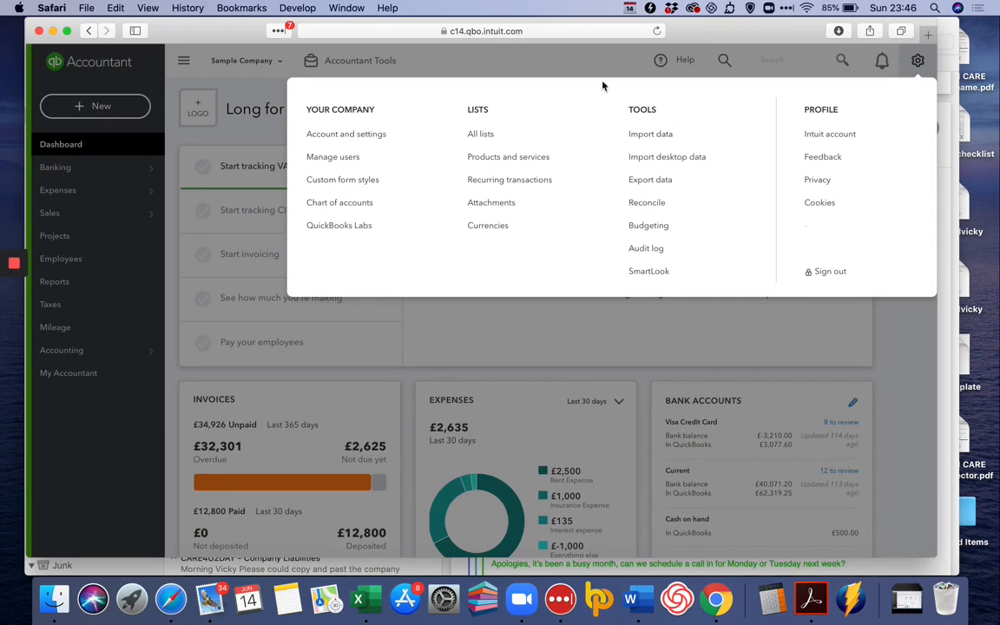
Step: Turn on Track classes under Categories in the company's advanced account settings
left_click(307, 137)
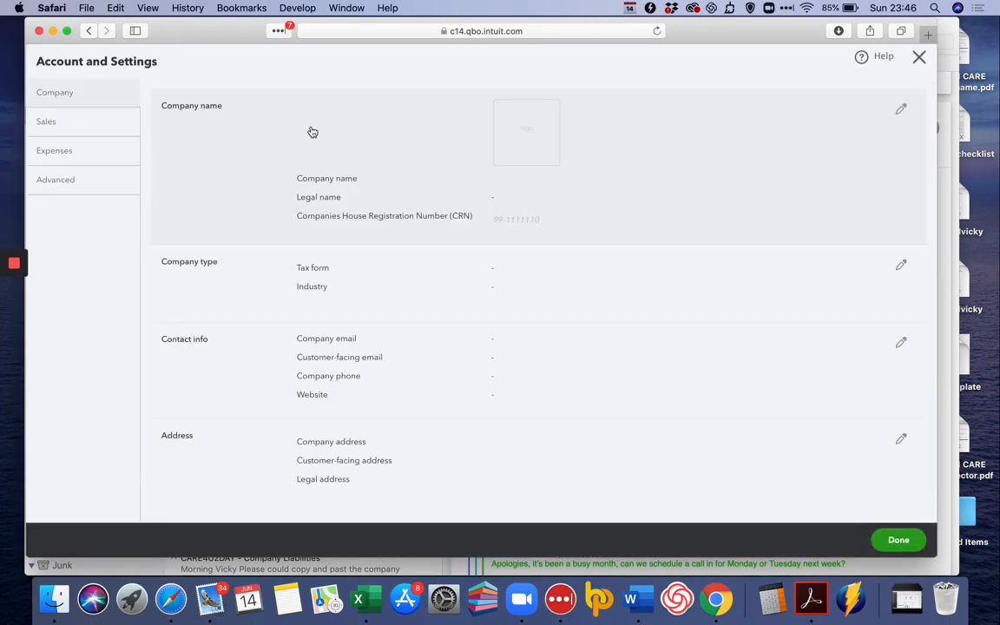
left_click(100, 186)
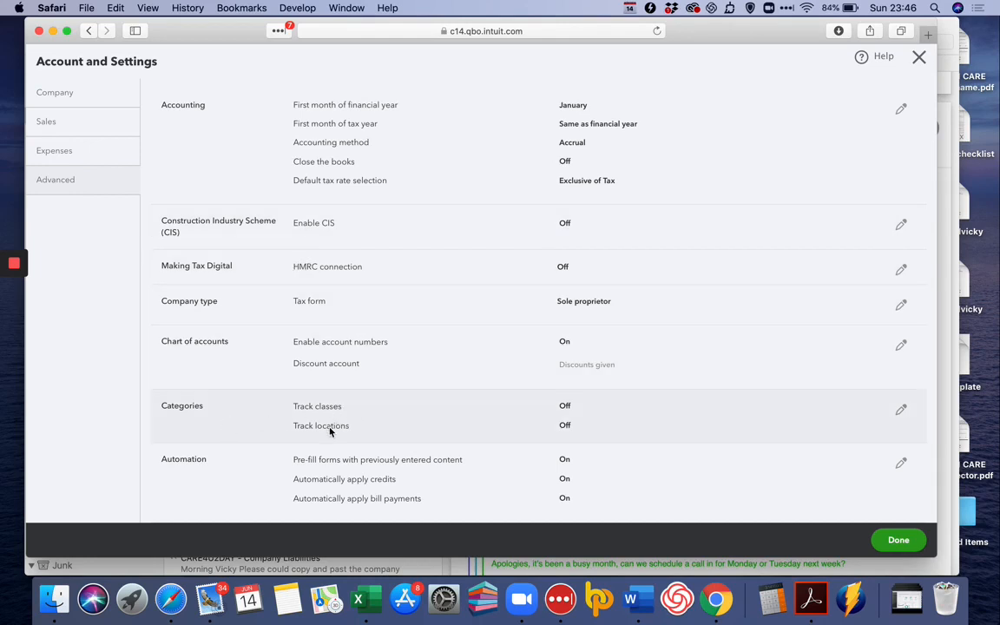
left_click(901, 409)
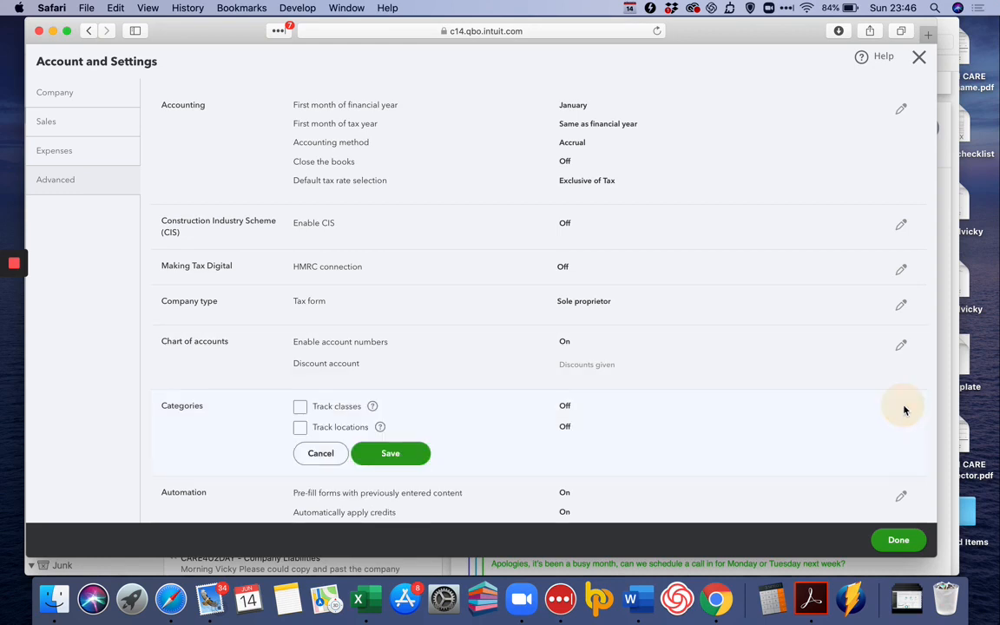
left_click(301, 409)
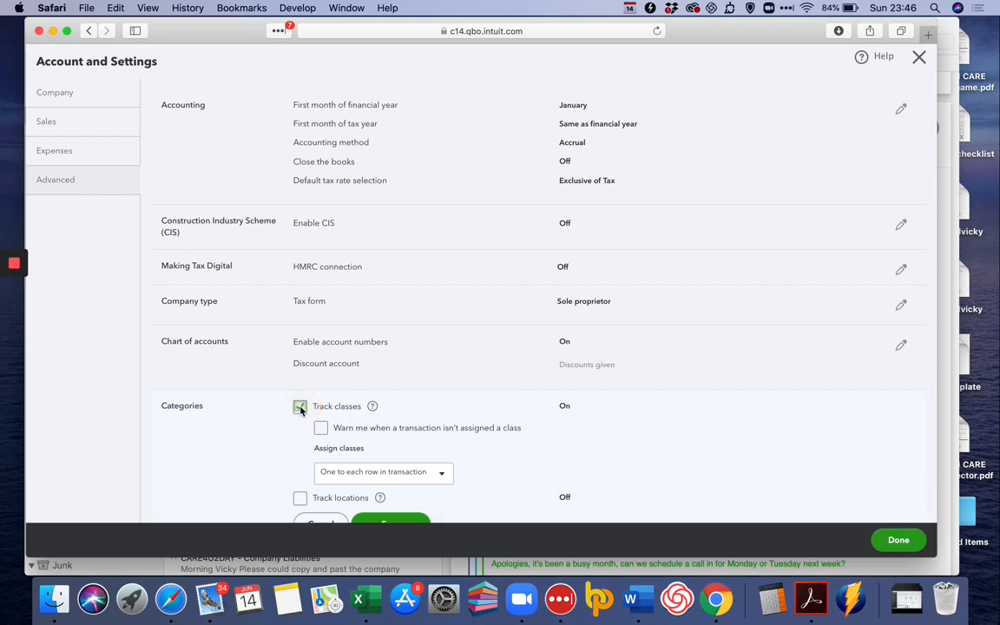
Step: Assign classes as One to each row in transaction, save the Categories settings and close the account settings
scroll(301, 409, "down", 1)
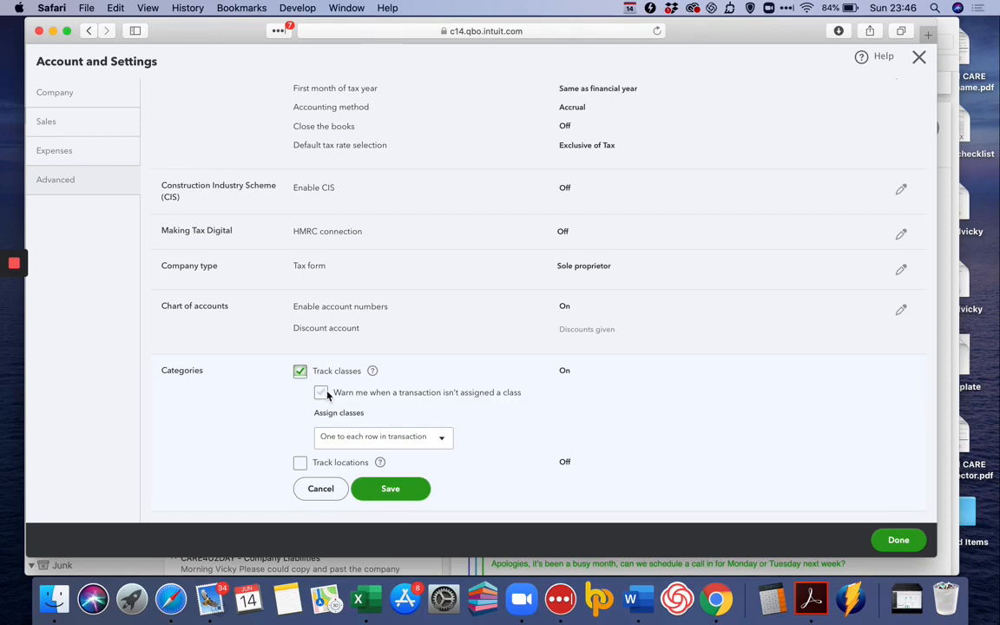
scroll(327, 395, "down", 2)
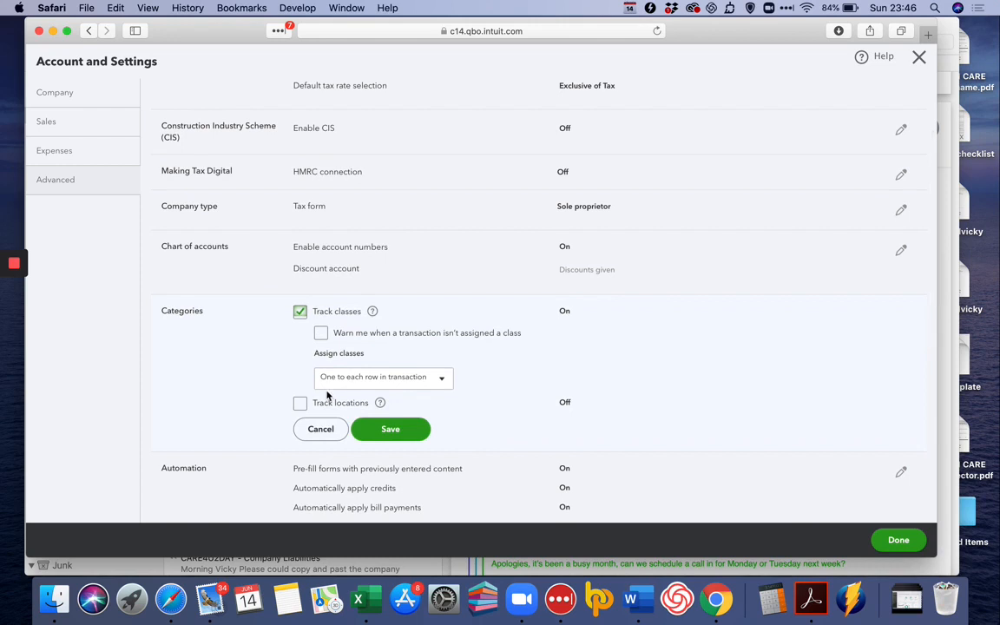
left_click(440, 378)
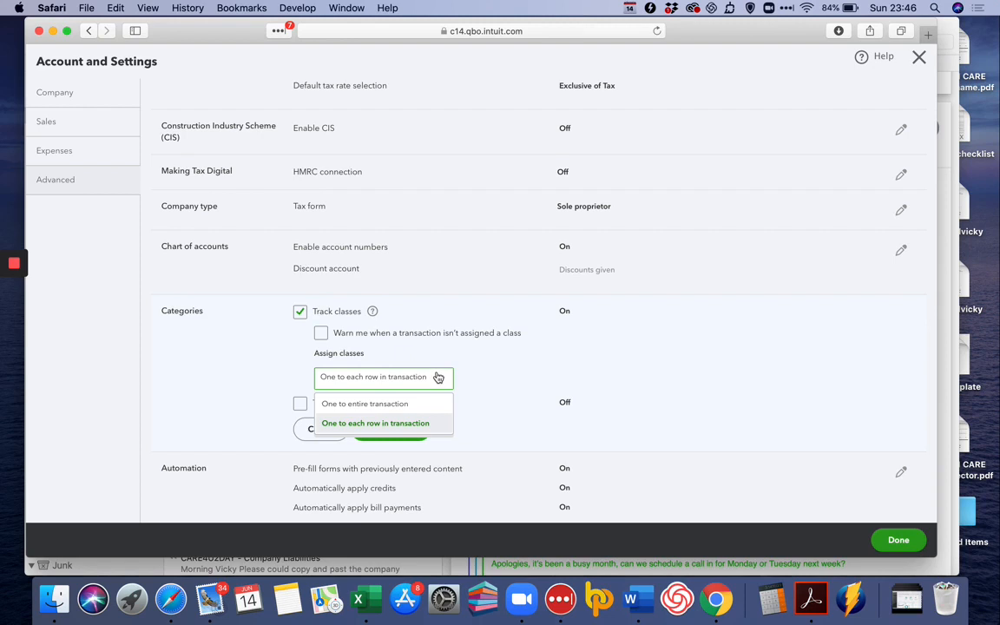
left_click(412, 423)
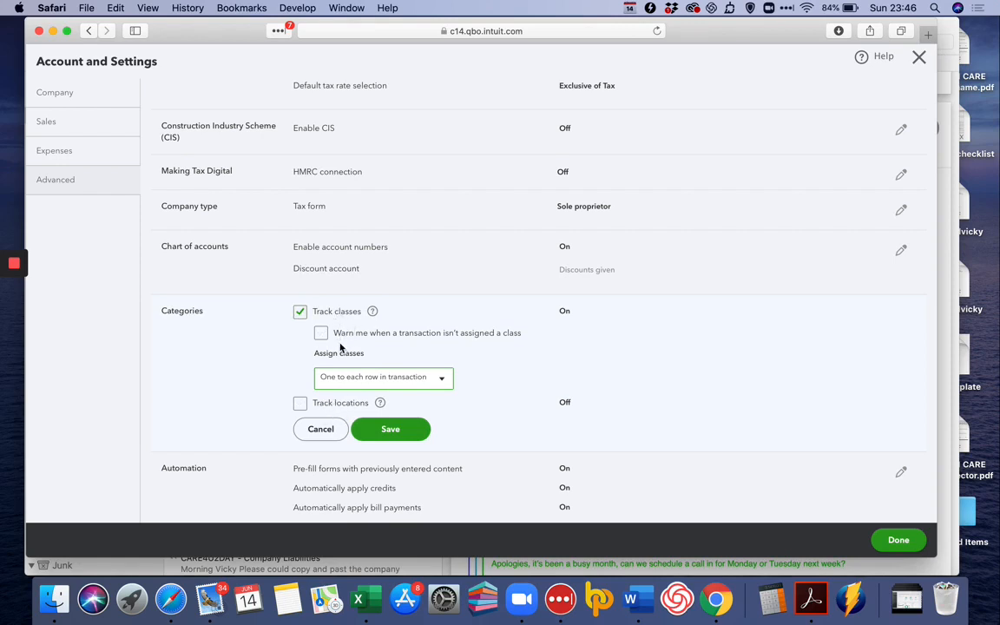
left_click(390, 430)
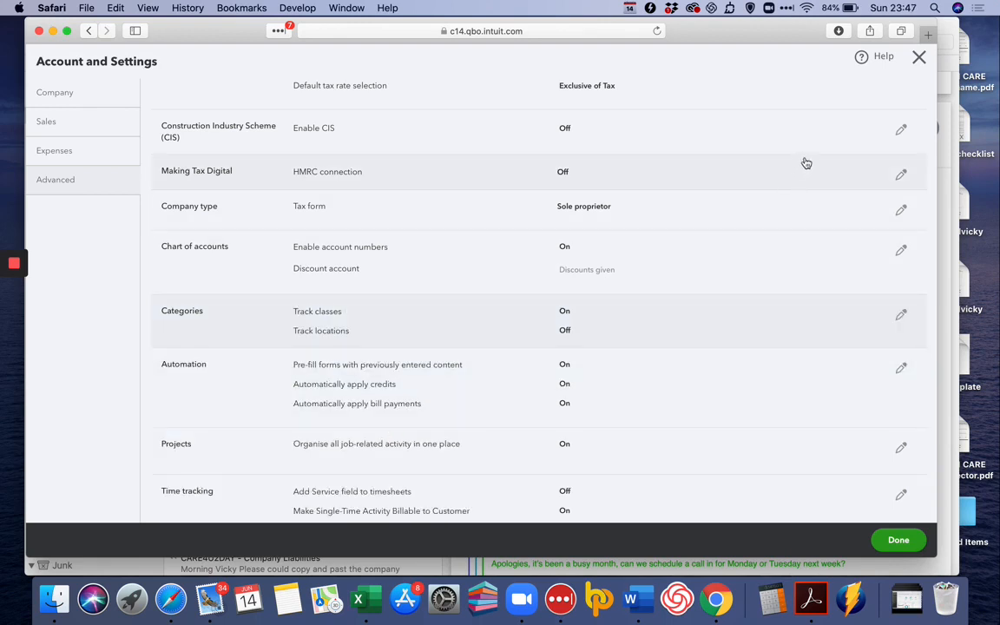
left_click(920, 57)
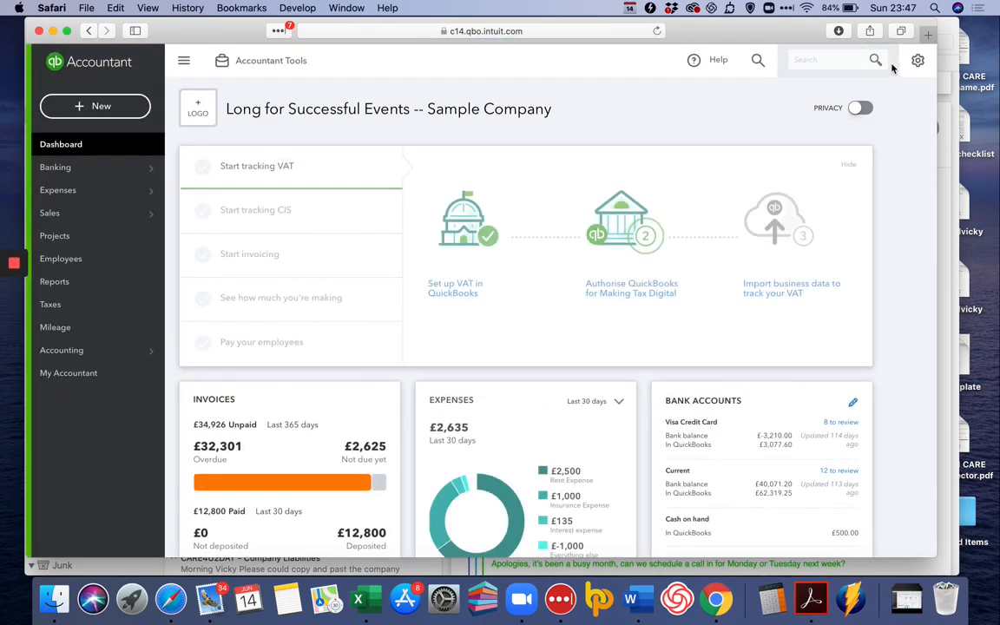
Step: Open the Classes list and create a class named Building
left_click(919, 63)
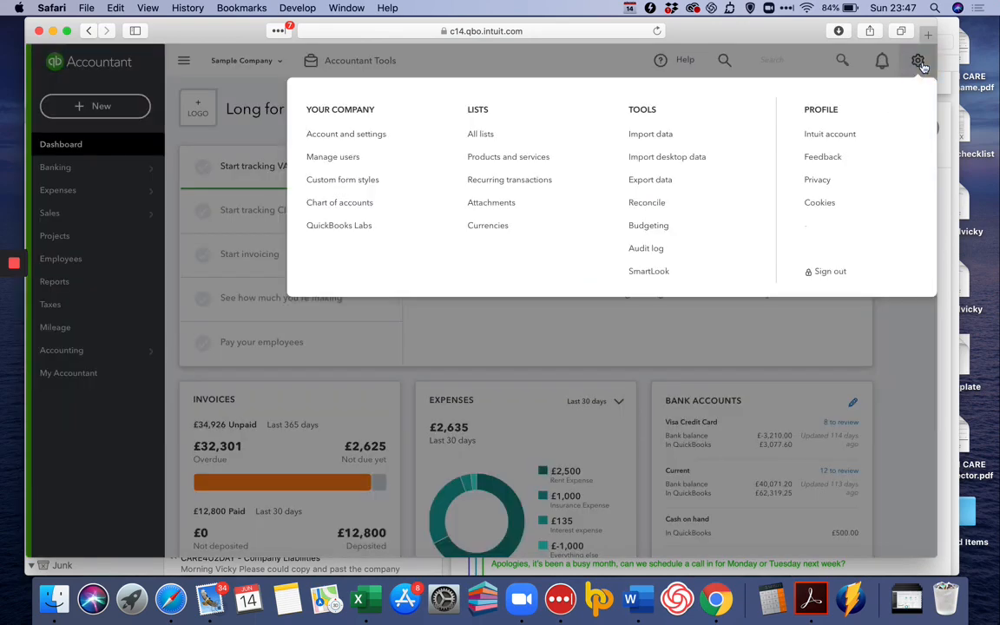
left_click(509, 136)
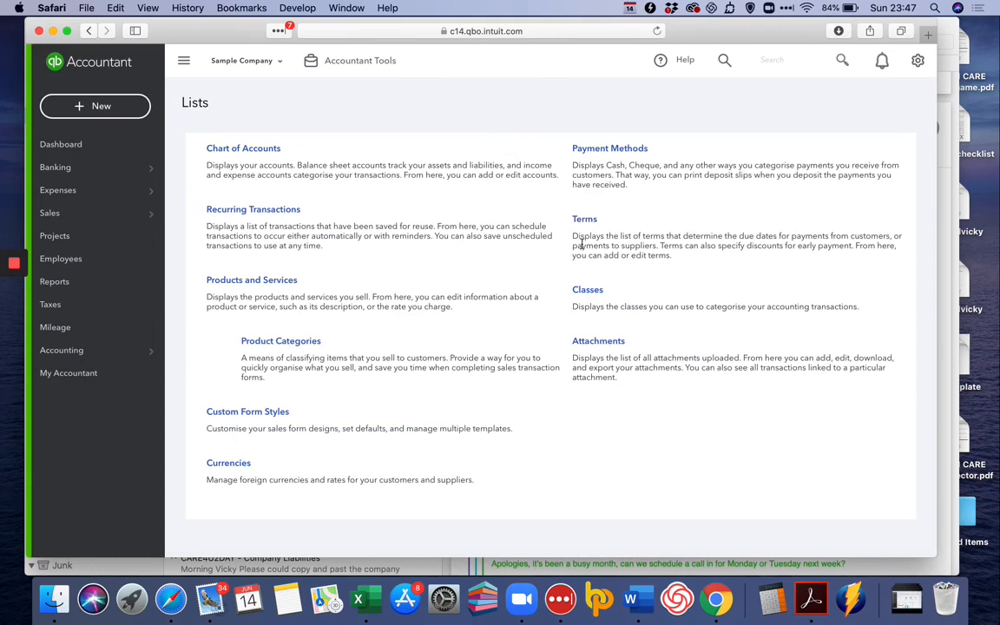
left_click(582, 290)
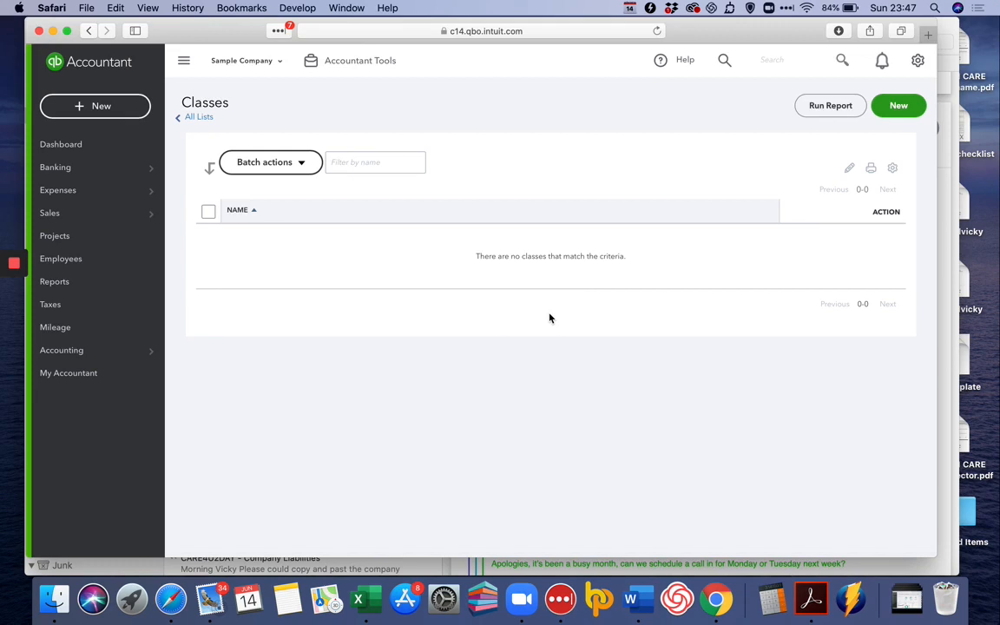
left_click(888, 113)
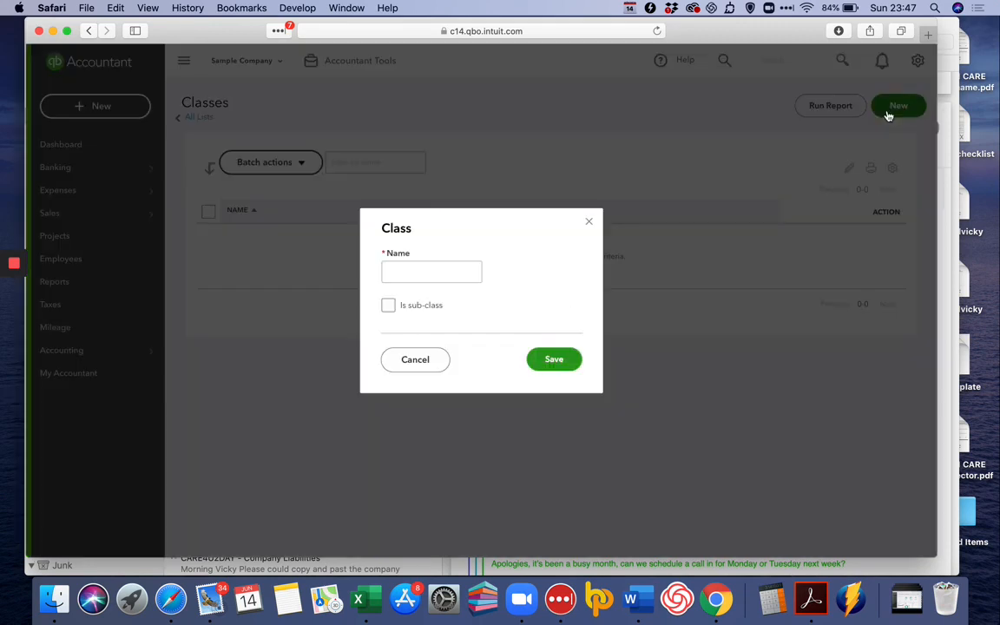
left_click(426, 276)
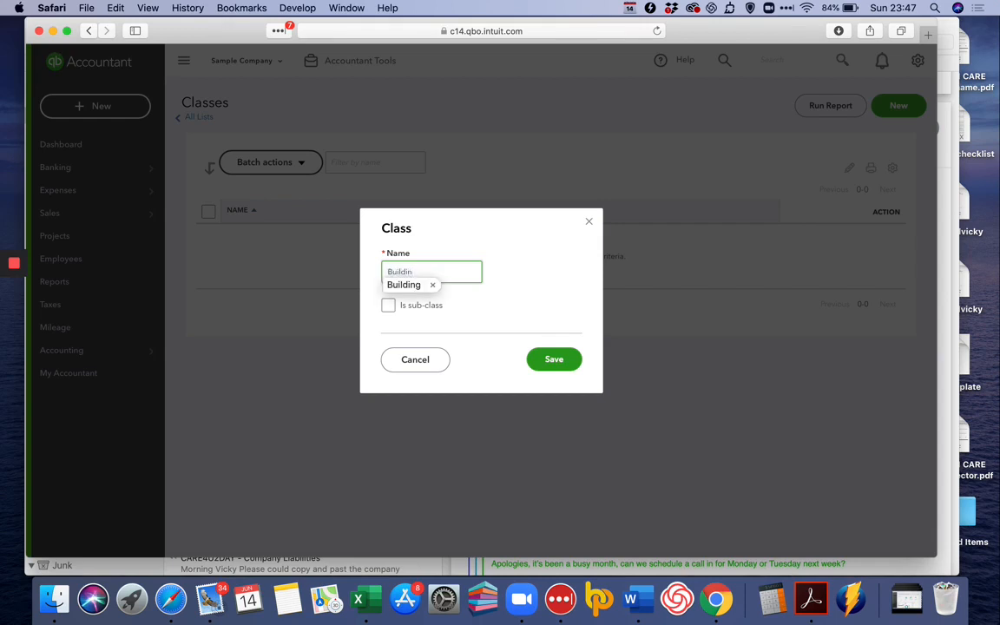
type("g")
left_click(550, 358)
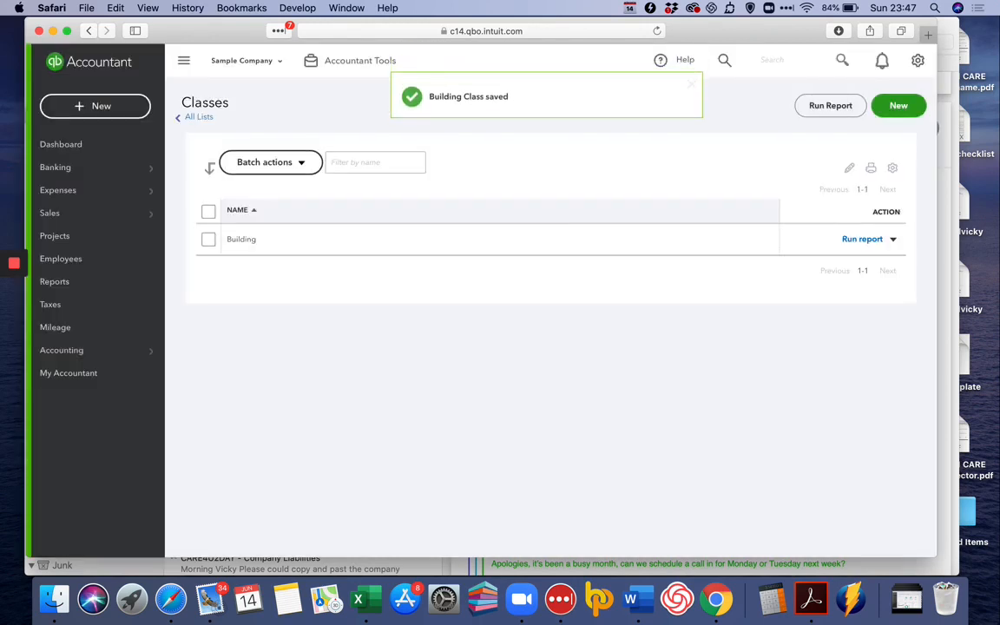
Step: Add a class named Retail to the Classes list and save it
left_click(898, 106)
left_click(425, 276)
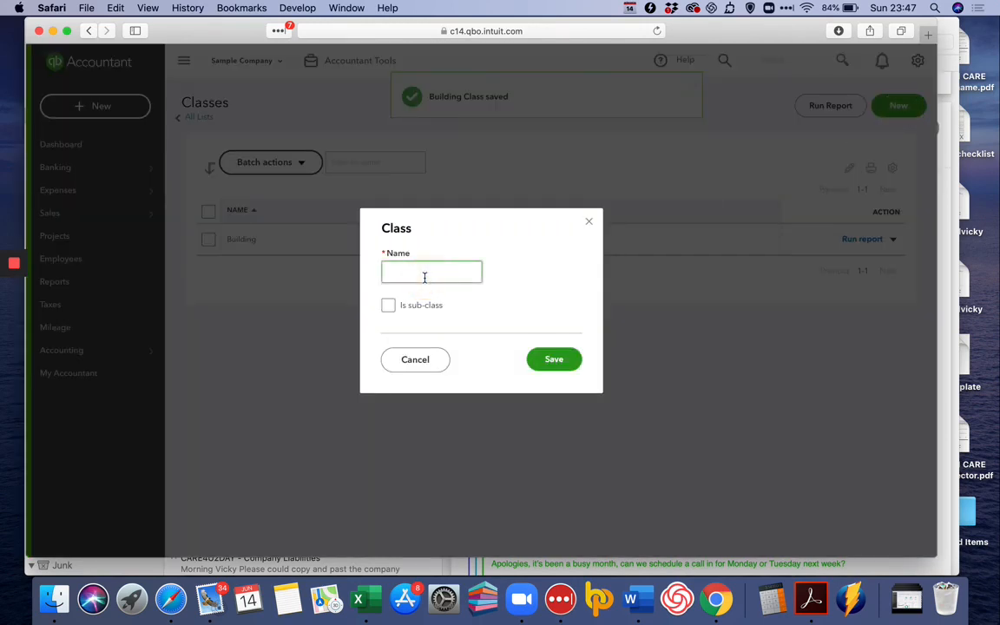
type("Retail")
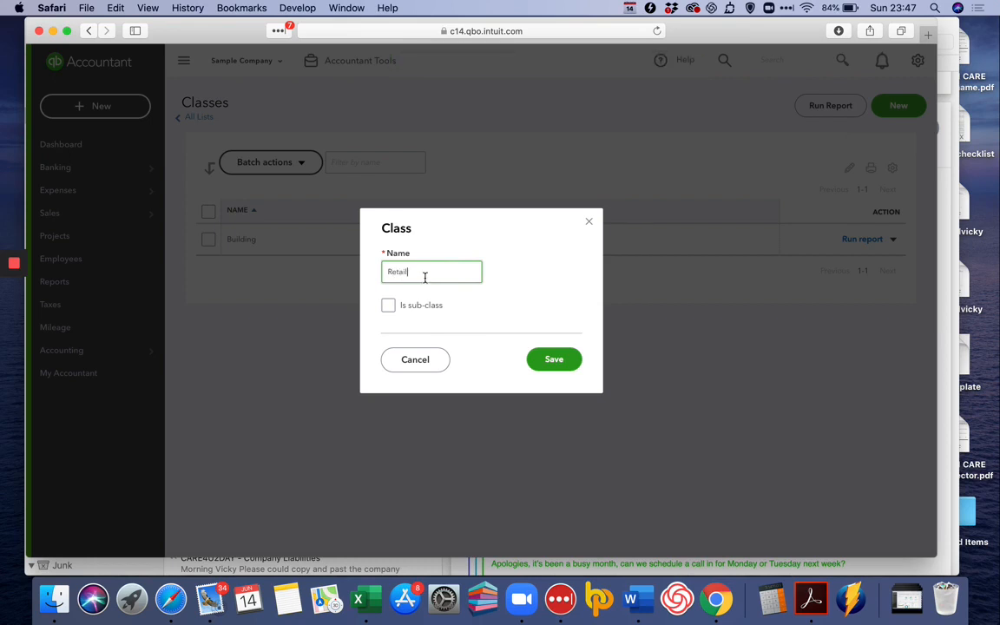
left_click(554, 358)
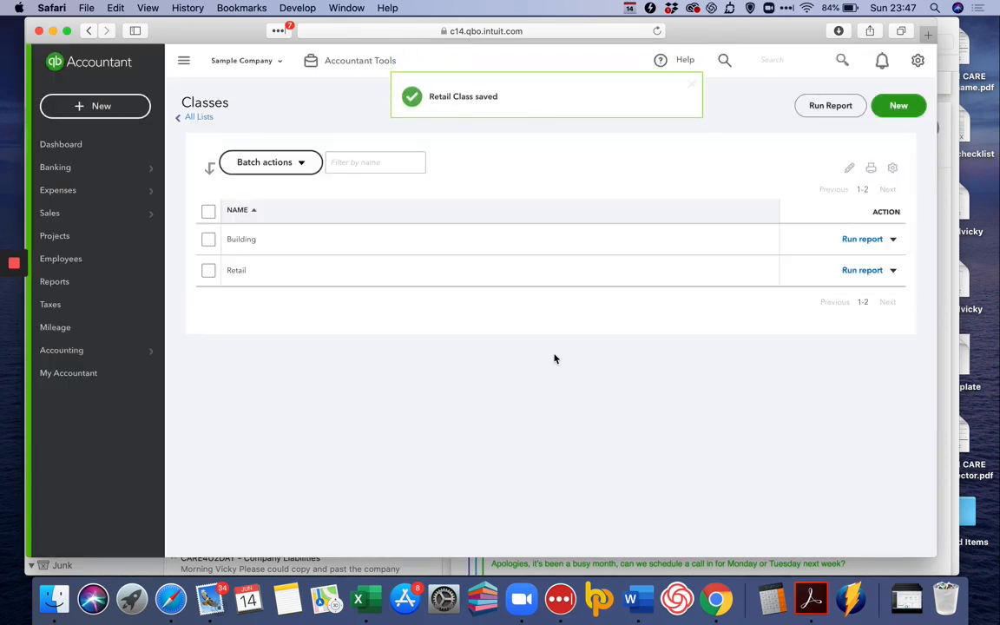
Step: Add a class named Offices to the Classes list and save it
left_click(900, 106)
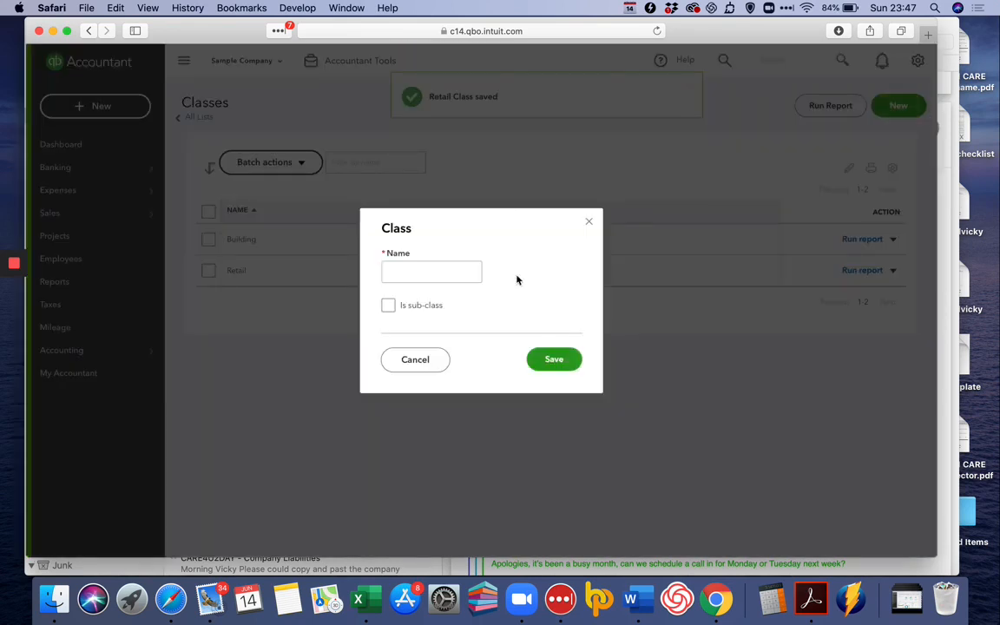
left_click(465, 272)
type("Offices")
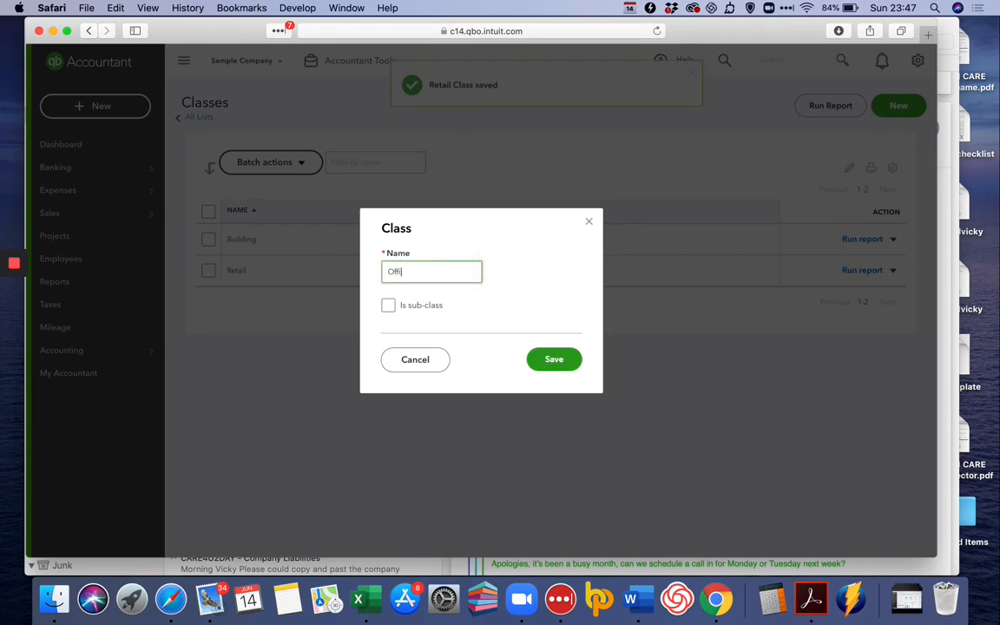
left_click(554, 367)
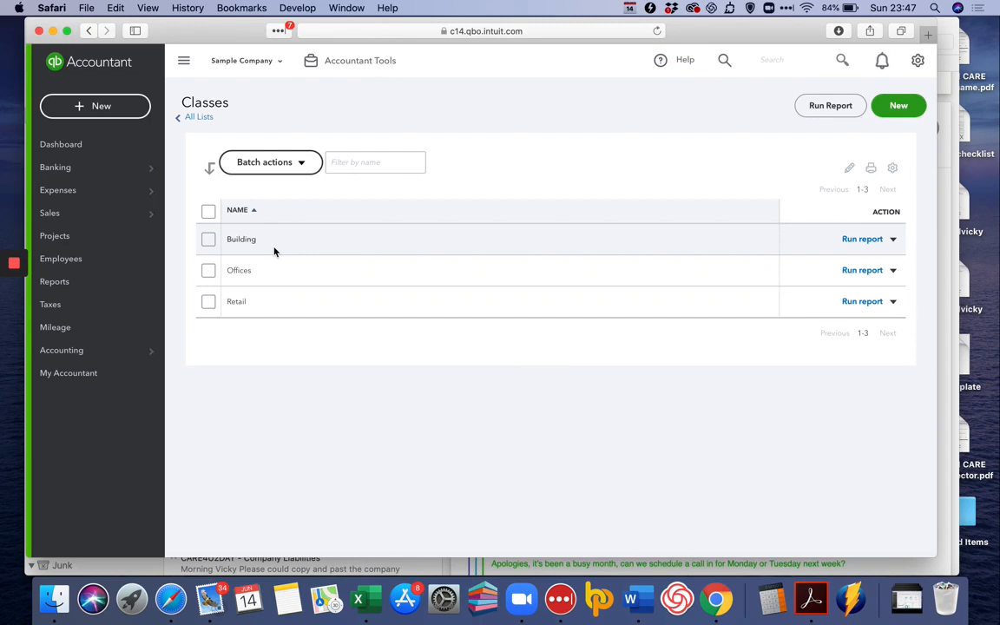
Step: Add a class named Head Office-No Customer to the Classes list and save it
left_click(900, 107)
left_click(409, 261)
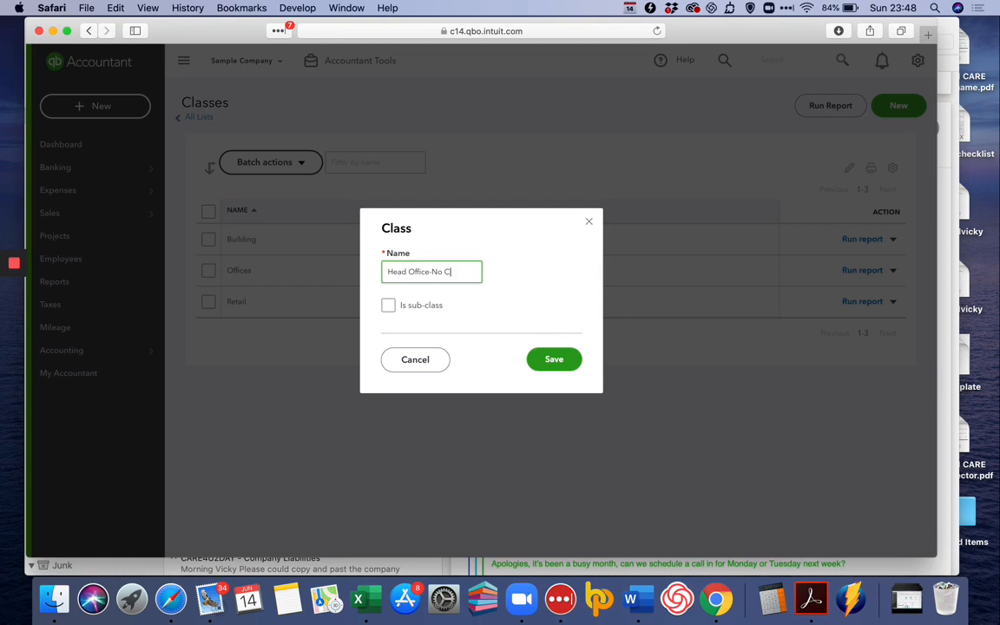
type("mer")
left_click(556, 370)
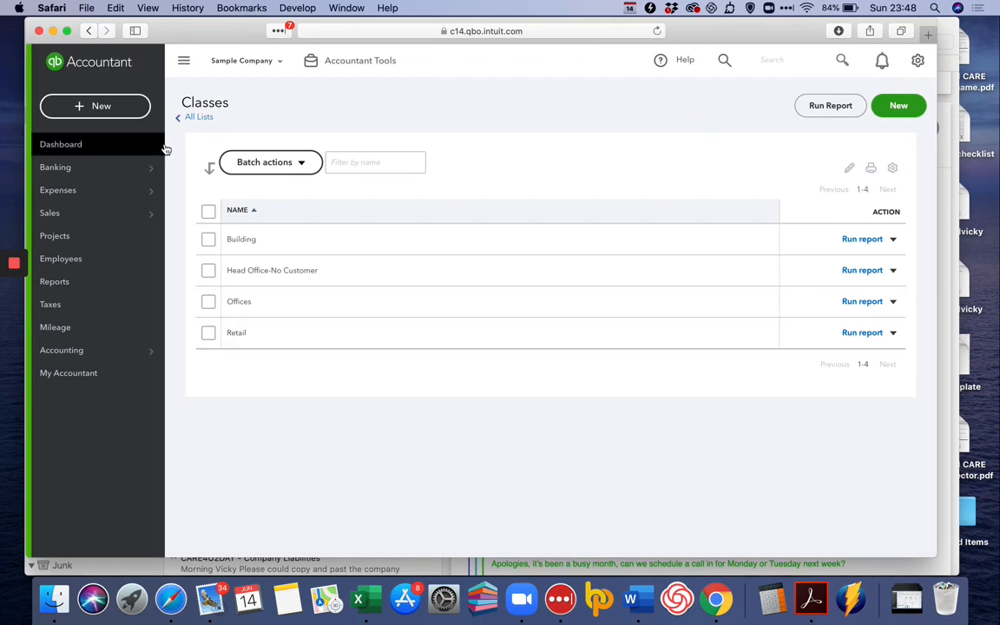
Step: Return to the dashboard and start a new invoice for the second customer in the customer list
left_click(120, 148)
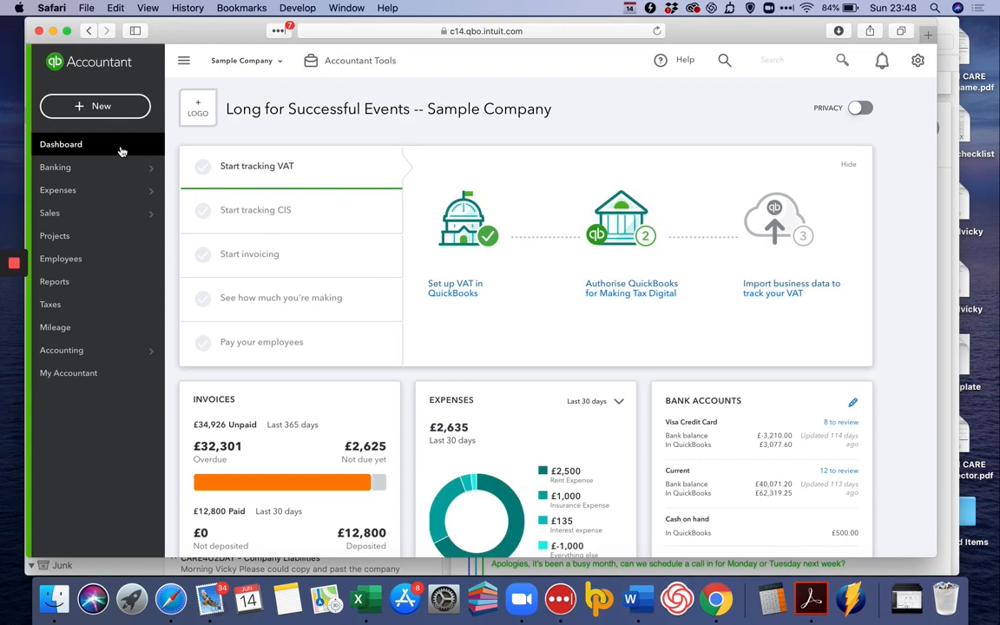
left_click(101, 108)
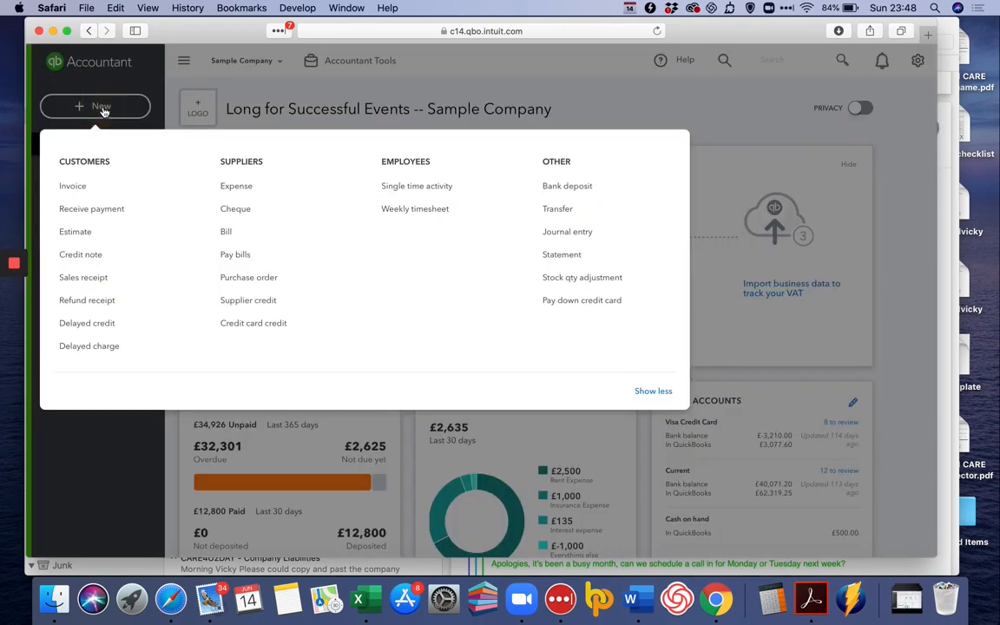
left_click(85, 186)
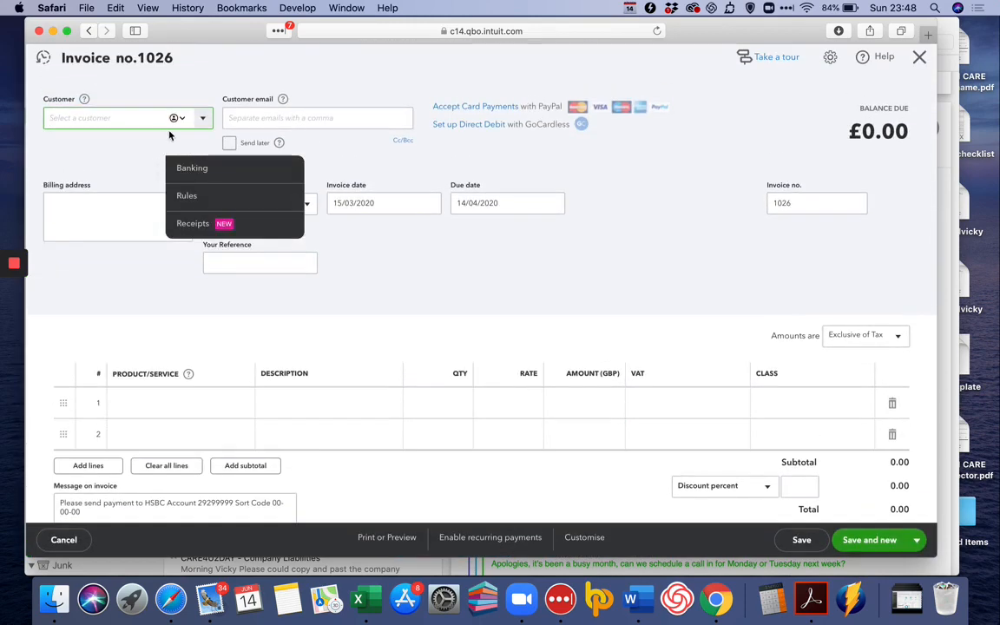
left_click(203, 121)
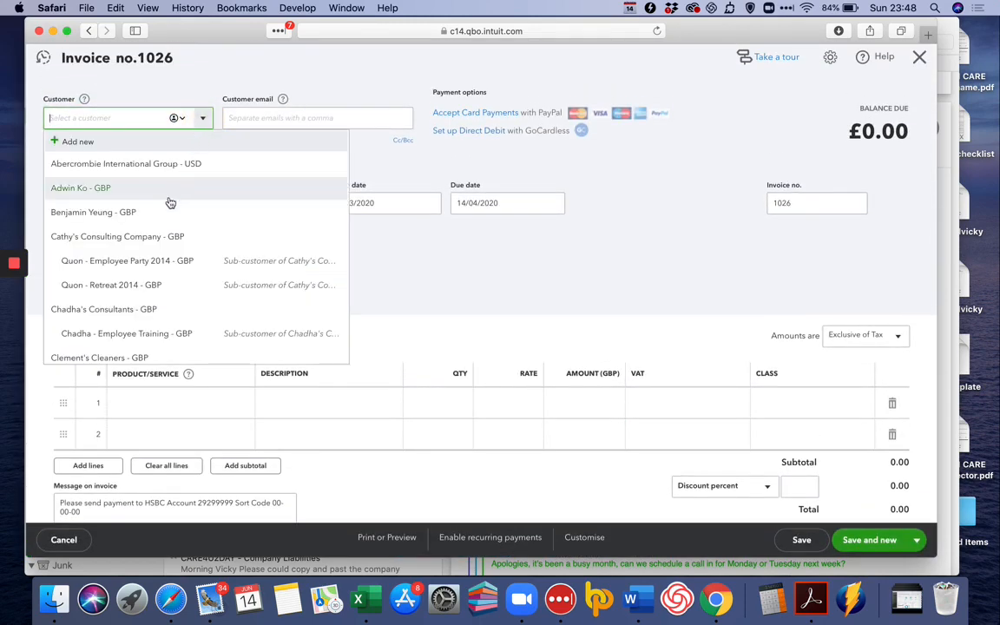
left_click(162, 193)
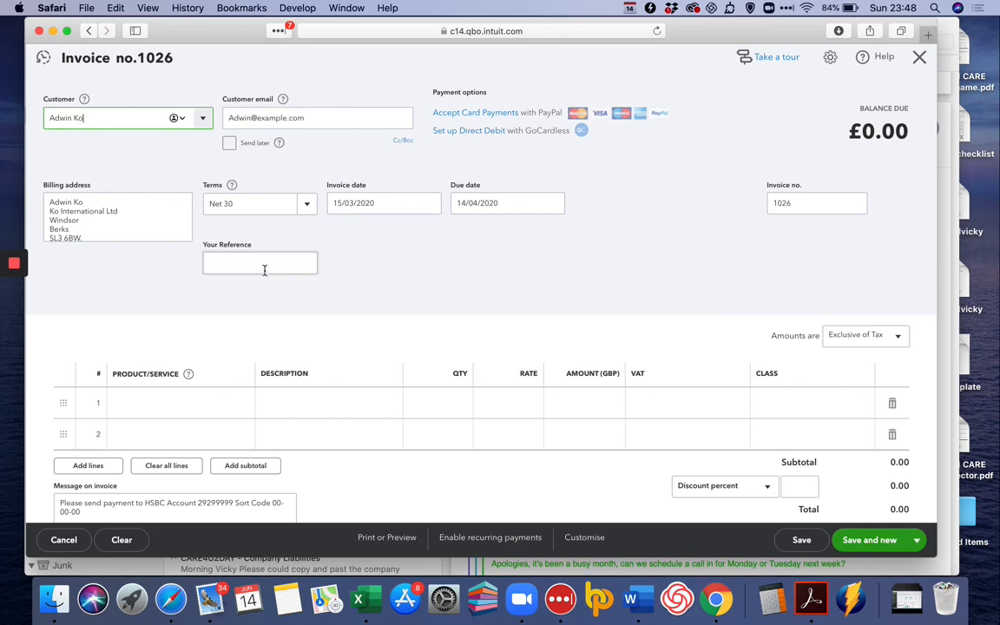
Step: Set the invoice date to 01/05/2020
left_click(429, 202)
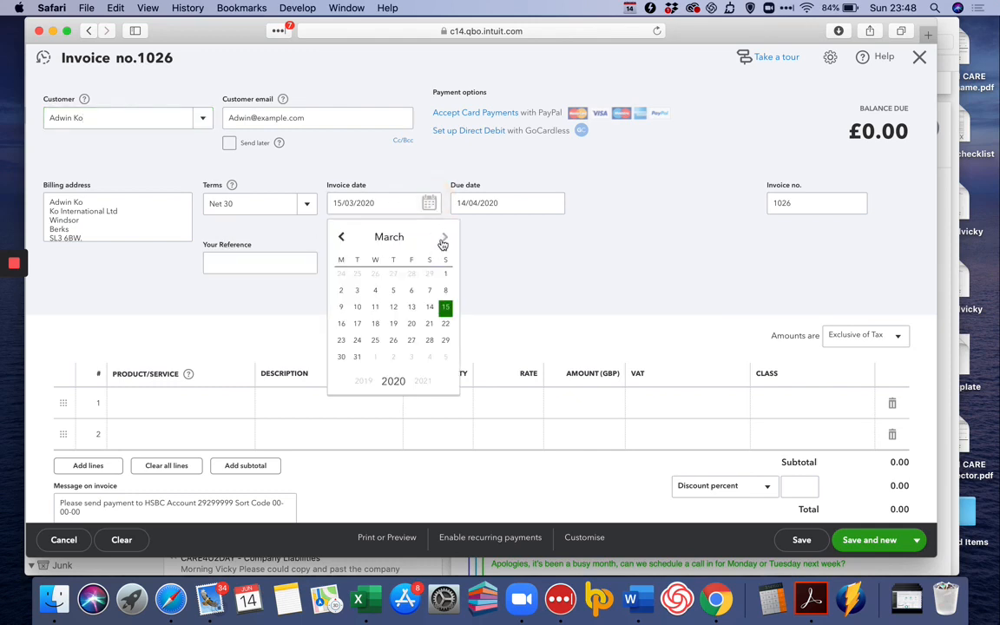
left_click(443, 243)
left_click(443, 243)
left_click(413, 276)
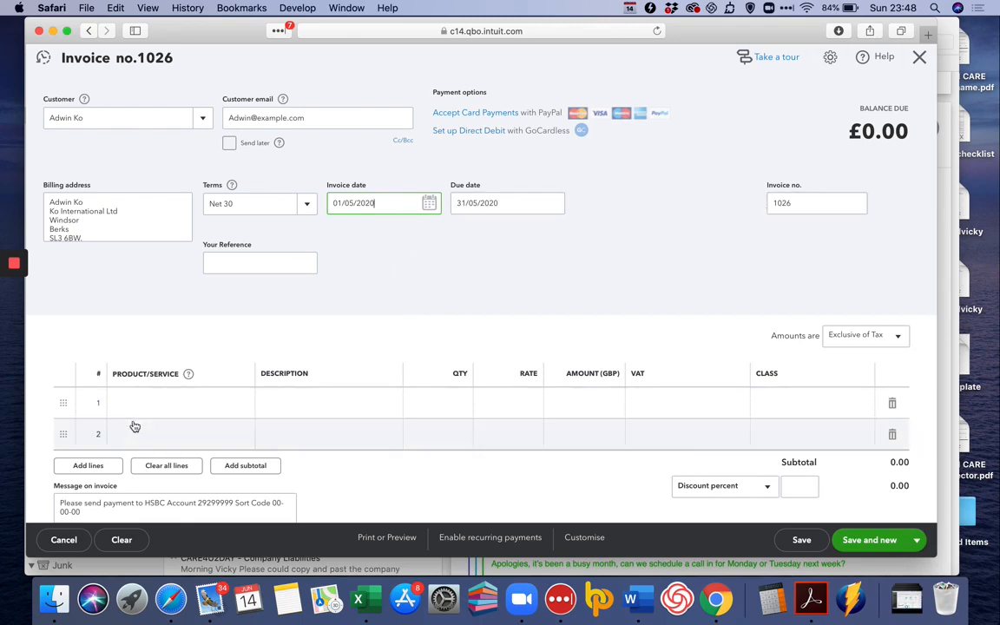
Step: Choose Employee Celebration as the product or service on the invoice's first line
left_click(168, 402)
left_click(239, 403)
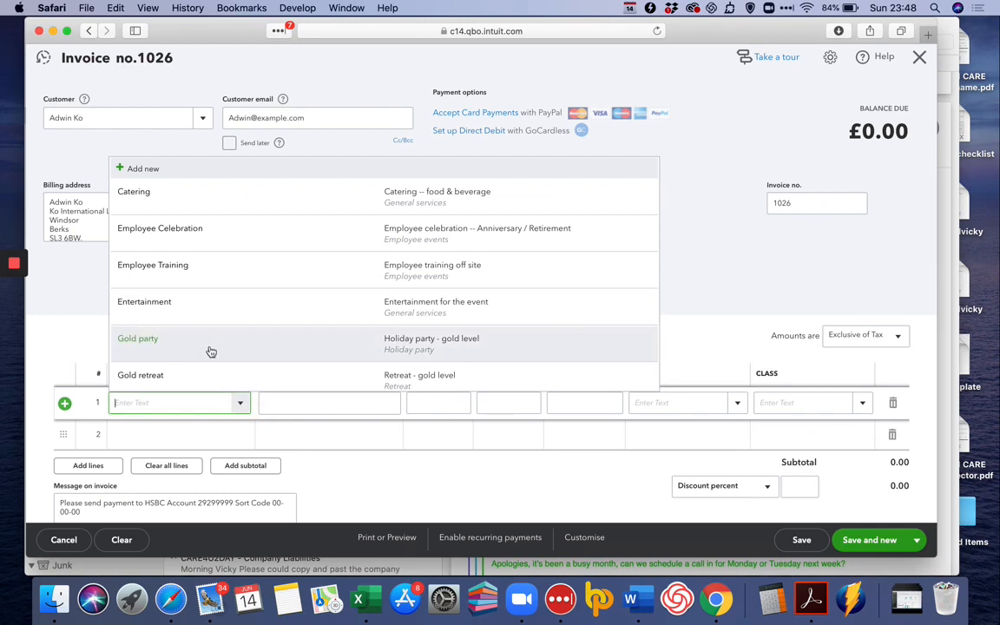
left_click(230, 230)
Step: Add a second invoice line with Employee Celebration as its product or service
scroll(229, 232, "down", 1)
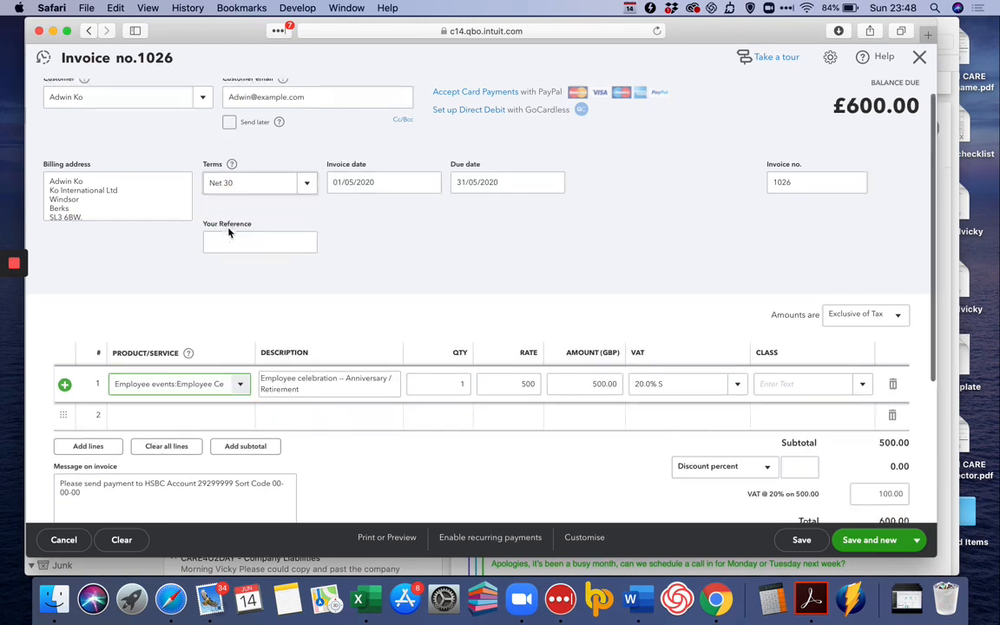
scroll(228, 248, "down", 1)
left_click(242, 369)
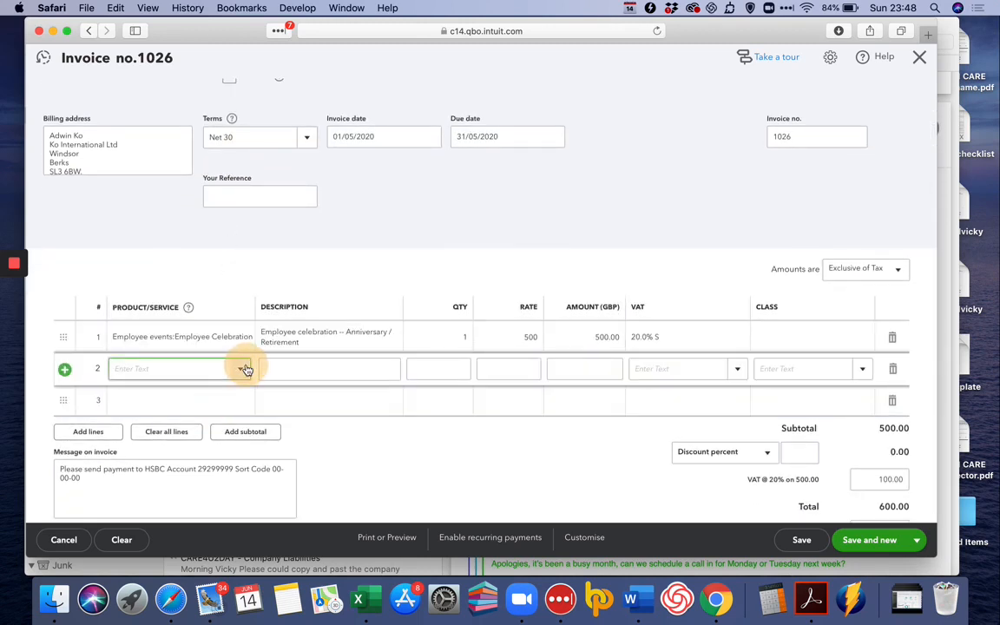
left_click(245, 370)
left_click(219, 204)
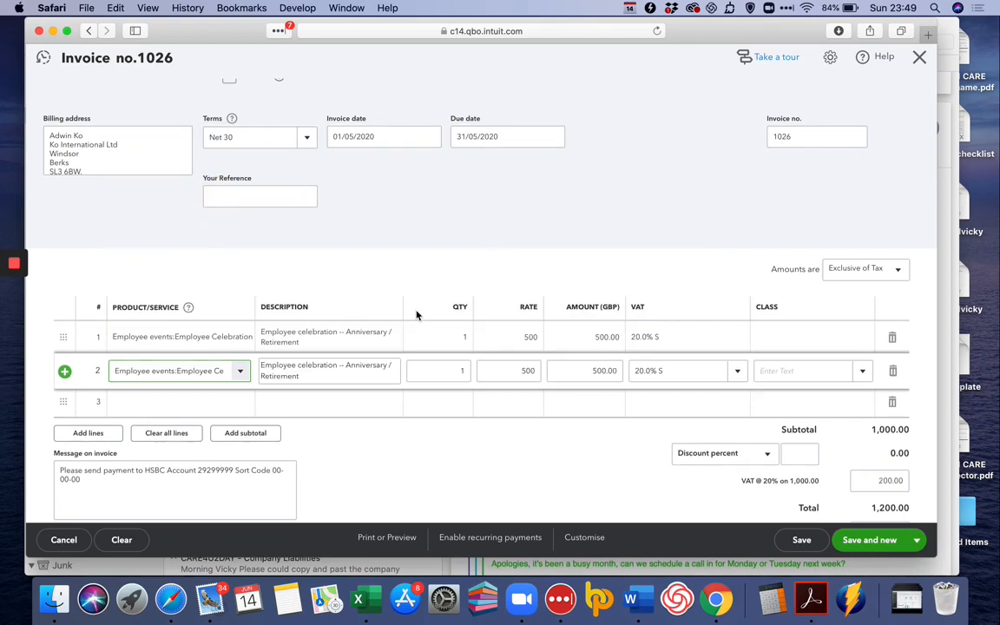
Step: Set the class of the invoice's first line to Retail
left_click(797, 333)
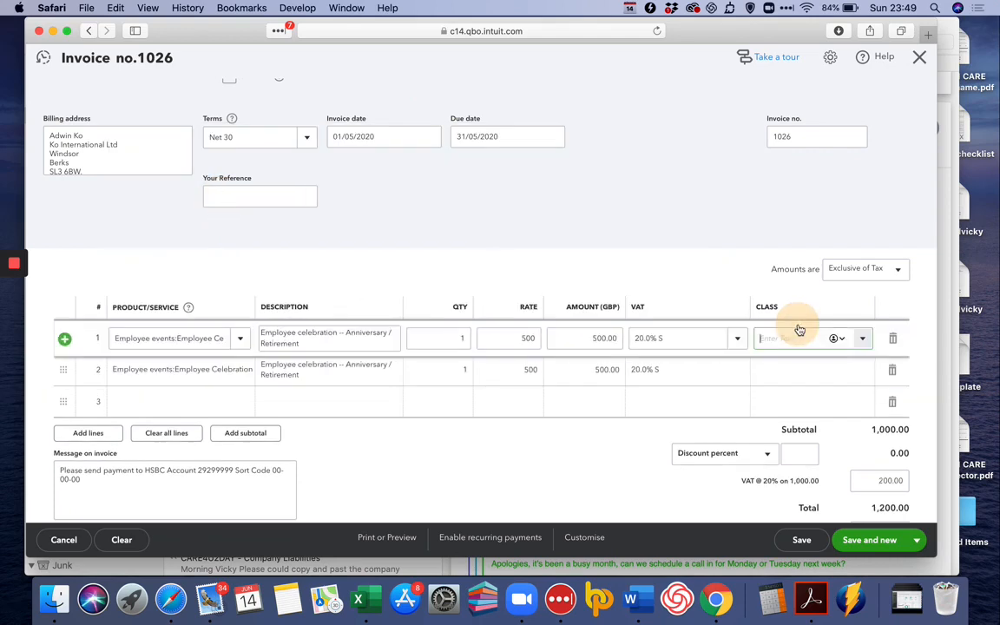
left_click(860, 340)
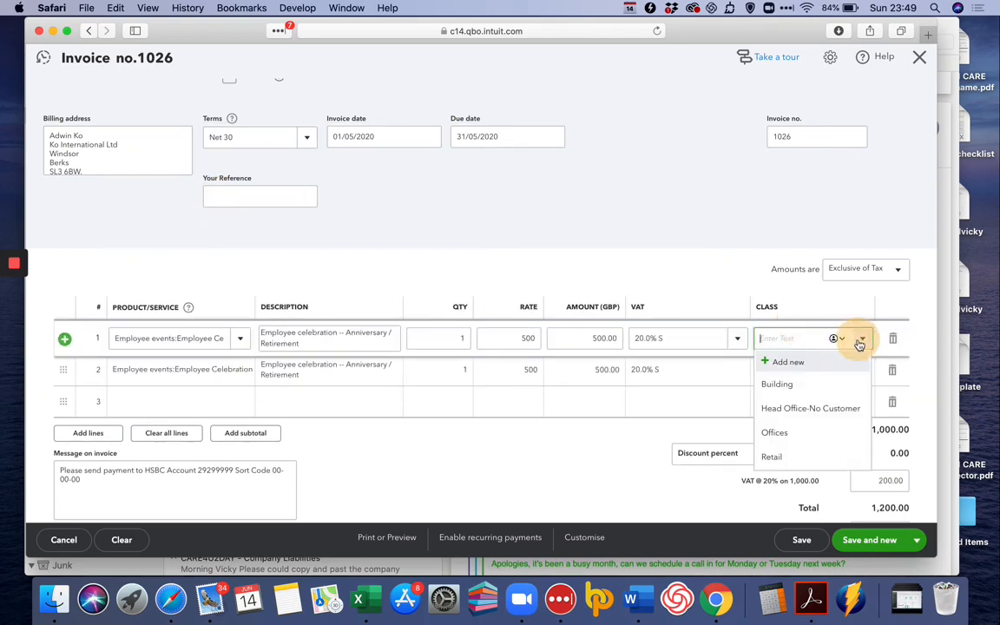
left_click(799, 455)
Step: Set the class of the invoice's second line to Offices, and save and close the invoice
left_click(855, 374)
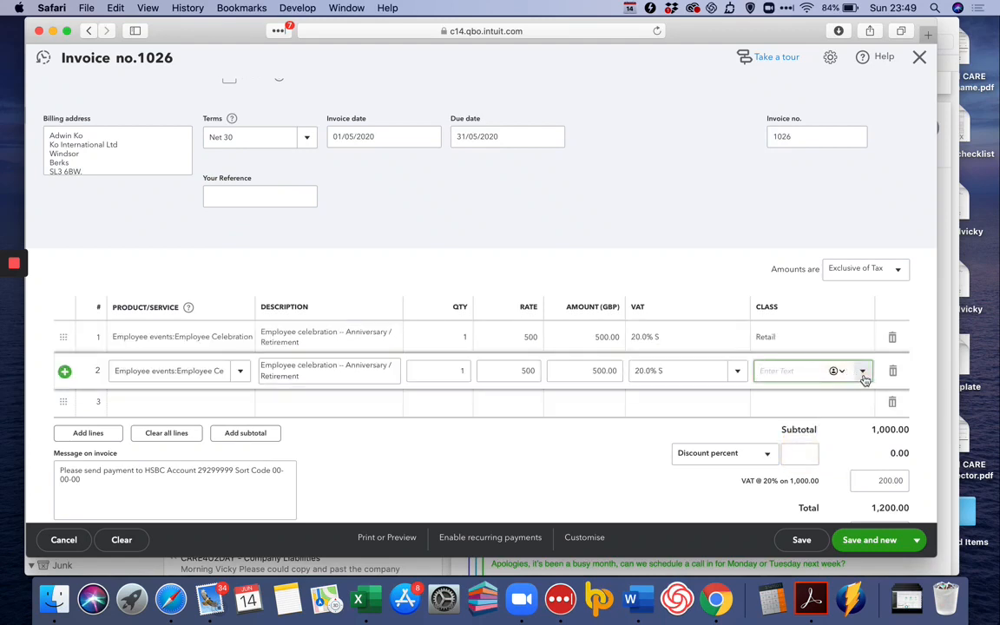
left_click(865, 379)
left_click(796, 471)
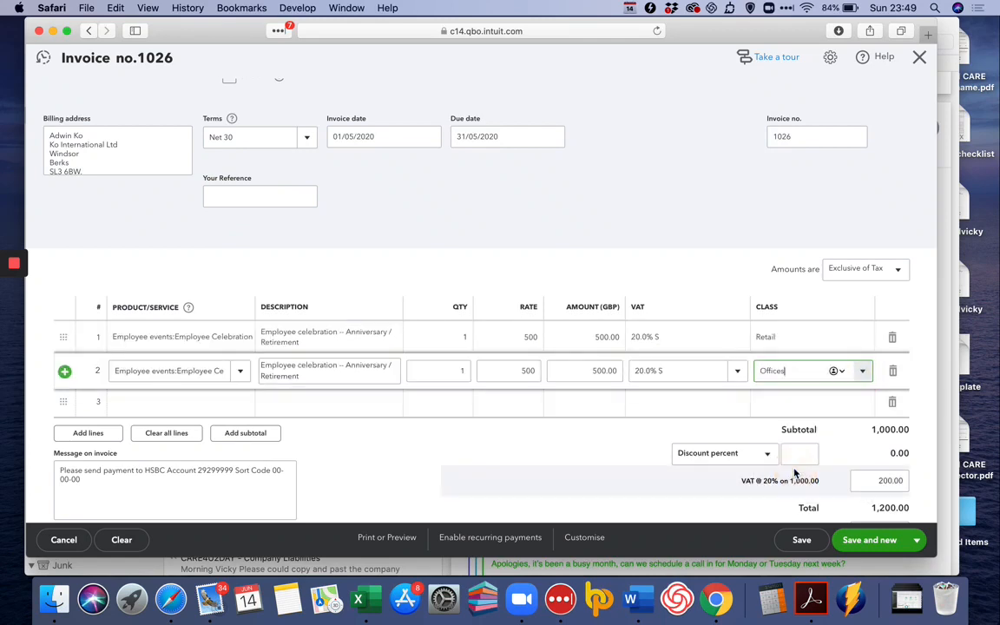
left_click(920, 542)
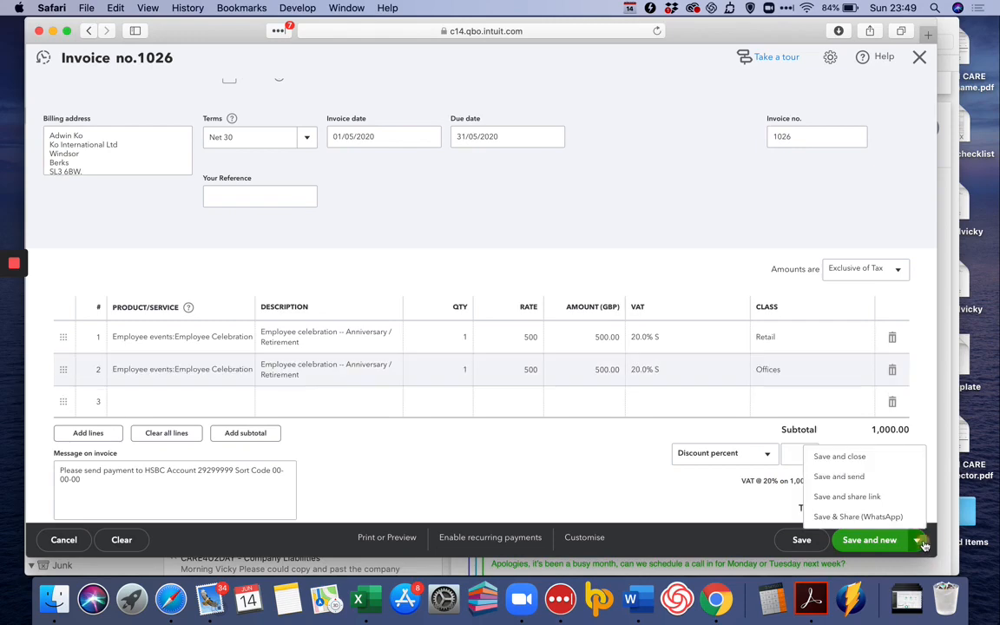
left_click(868, 460)
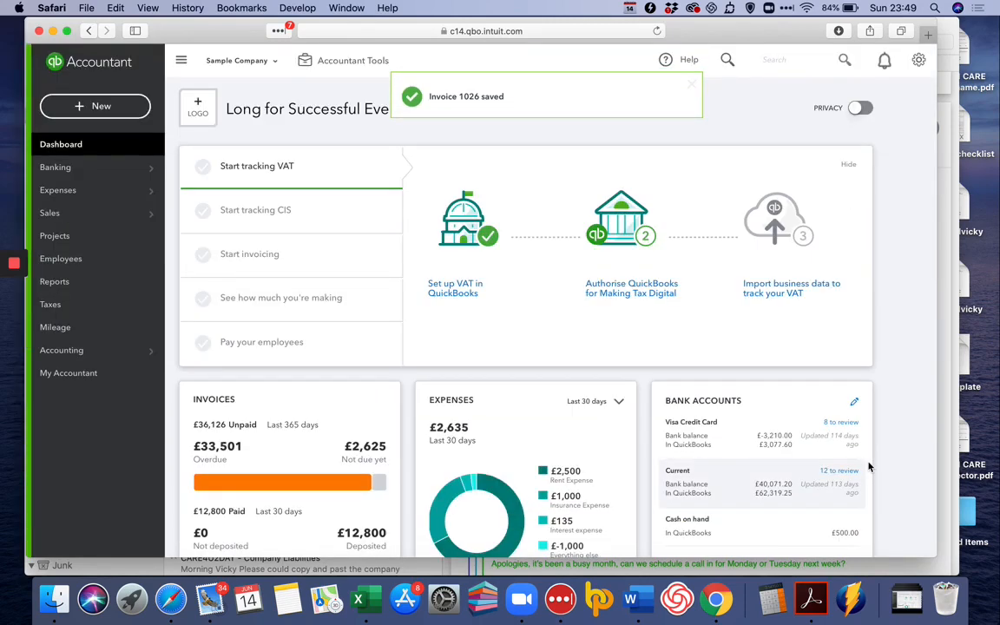
Step: Open the Profit and Loss report and dismiss the tip about editing titles
left_click(71, 287)
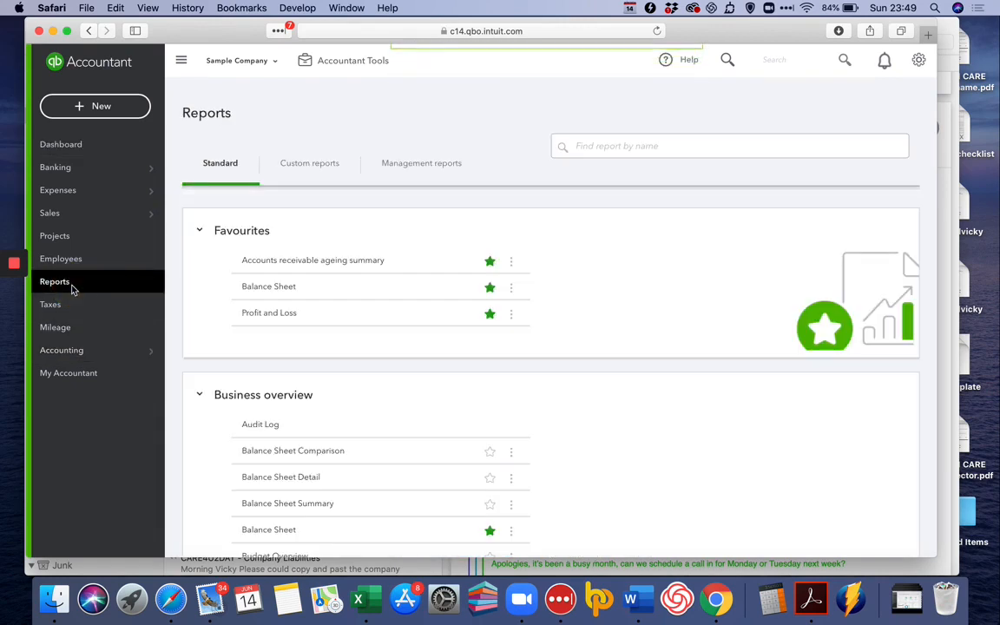
left_click(286, 318)
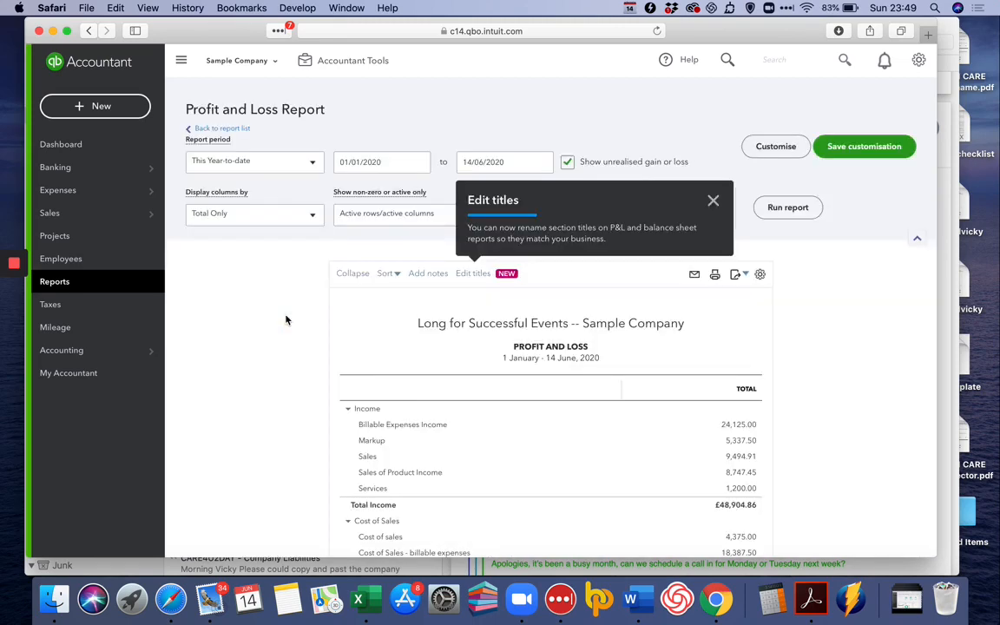
scroll(286, 320, "down", 5)
left_click(714, 138)
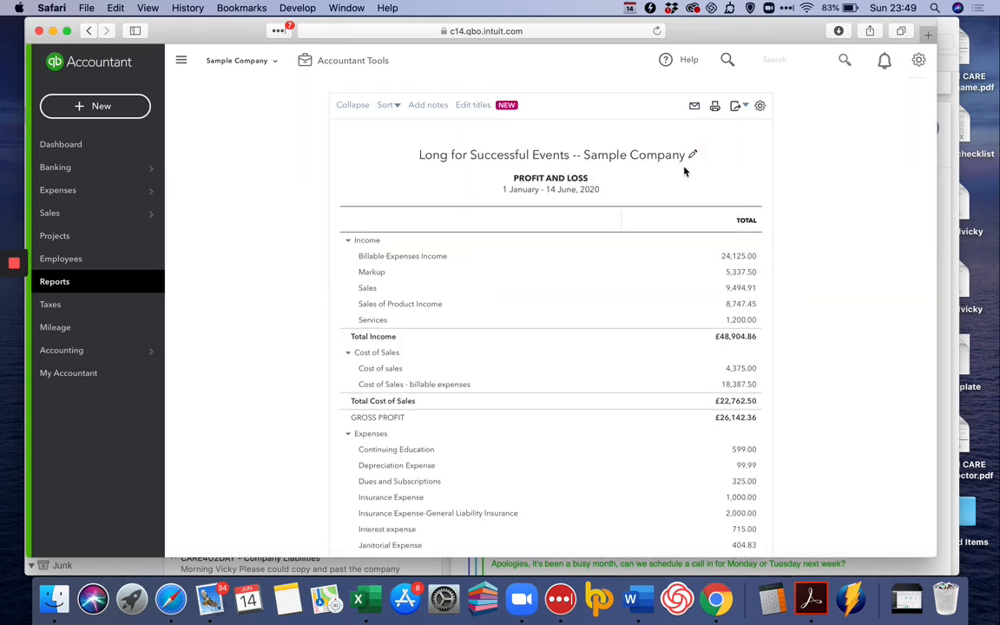
Step: Display the Profit and Loss report's columns by Classes and run the report
scroll(685, 169, "up", 3)
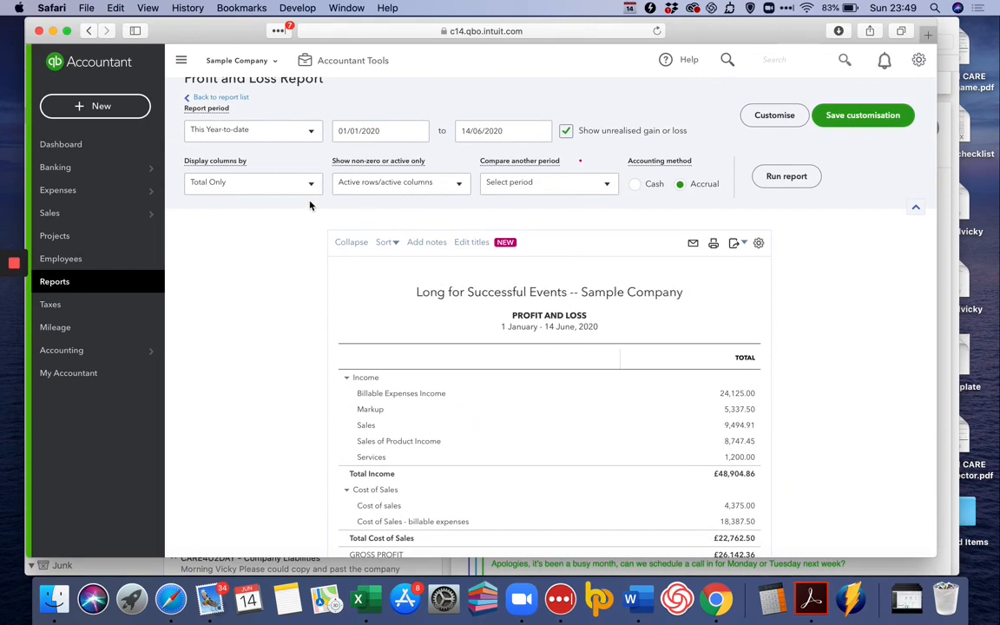
left_click(286, 191)
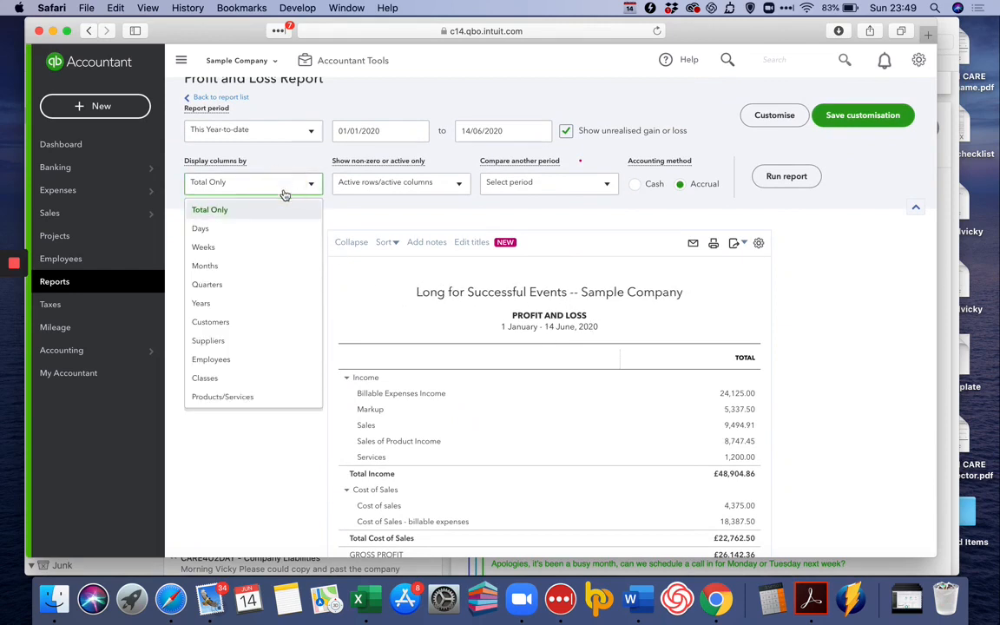
left_click(225, 379)
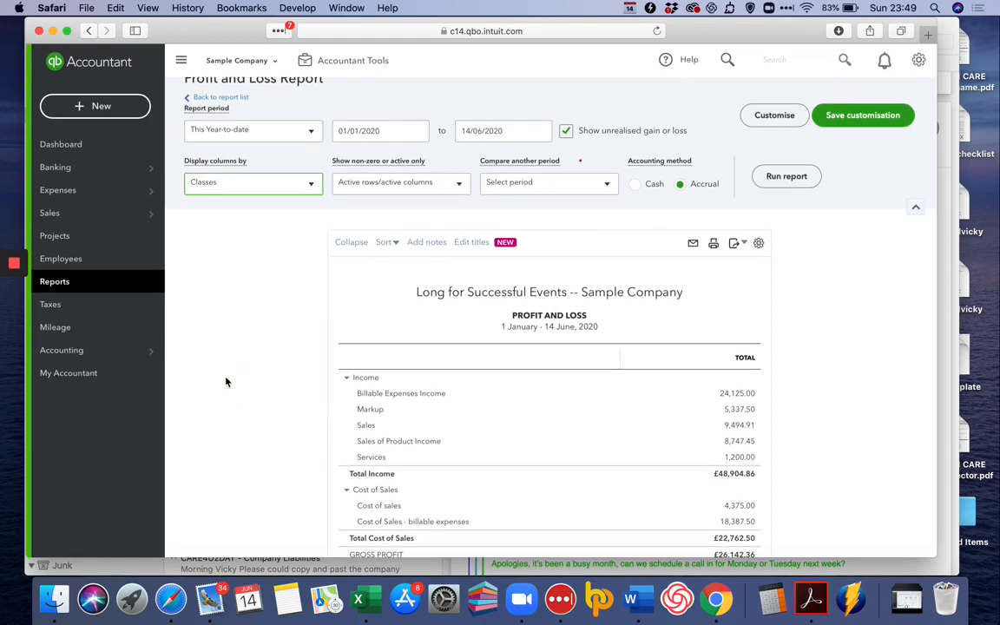
left_click(767, 180)
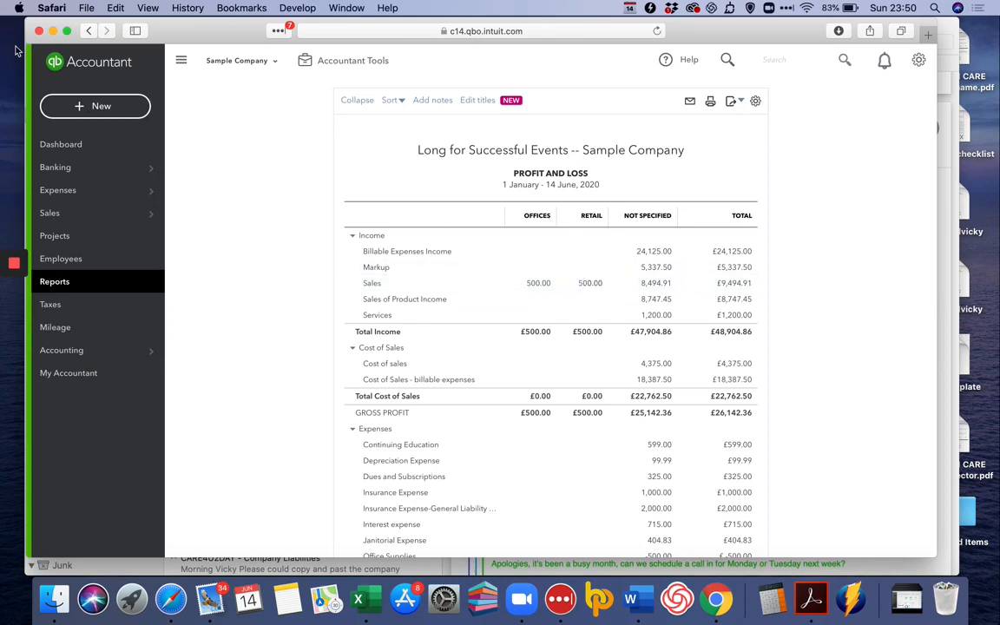
Step: Start a new bill and choose the fifth supplier in the supplier list
left_click(69, 105)
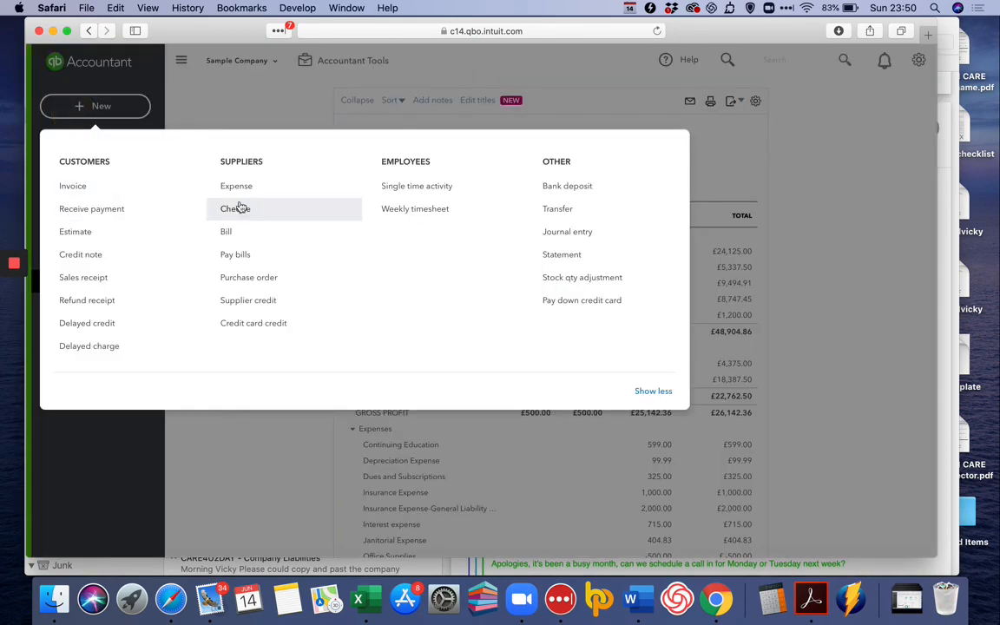
left_click(242, 230)
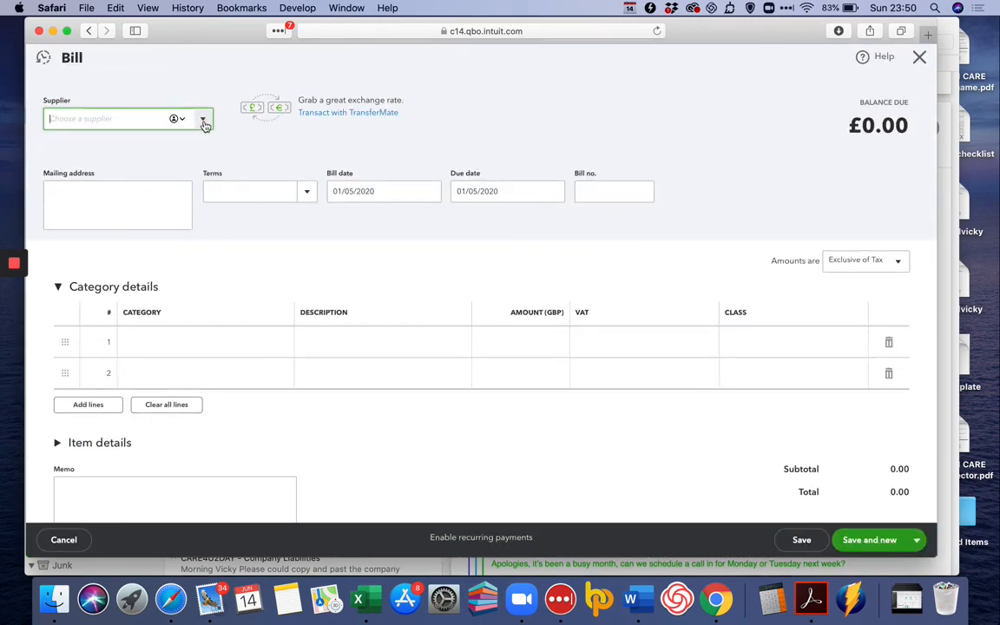
left_click(203, 120)
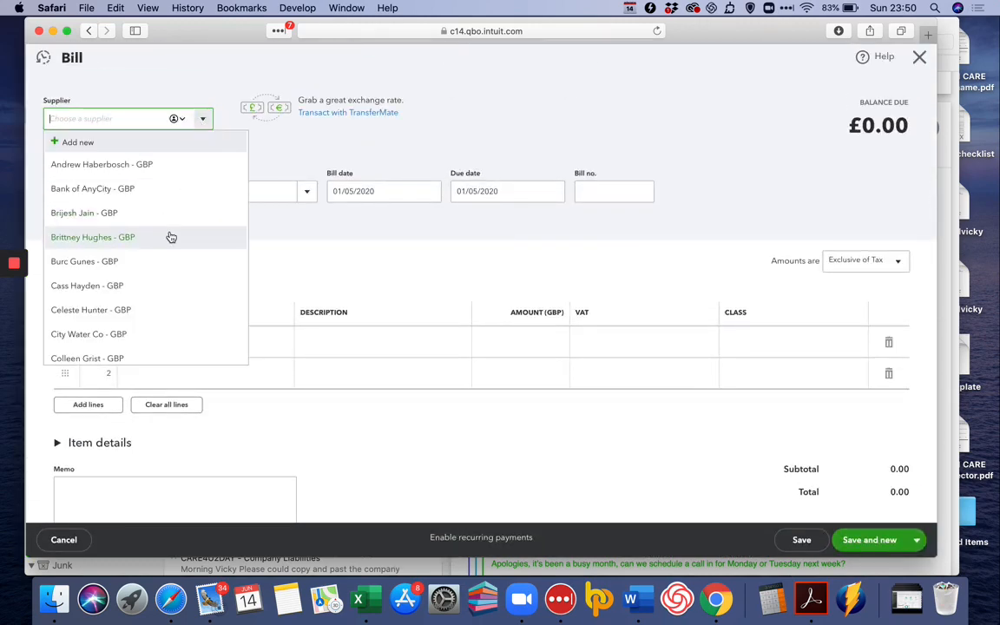
left_click(166, 262)
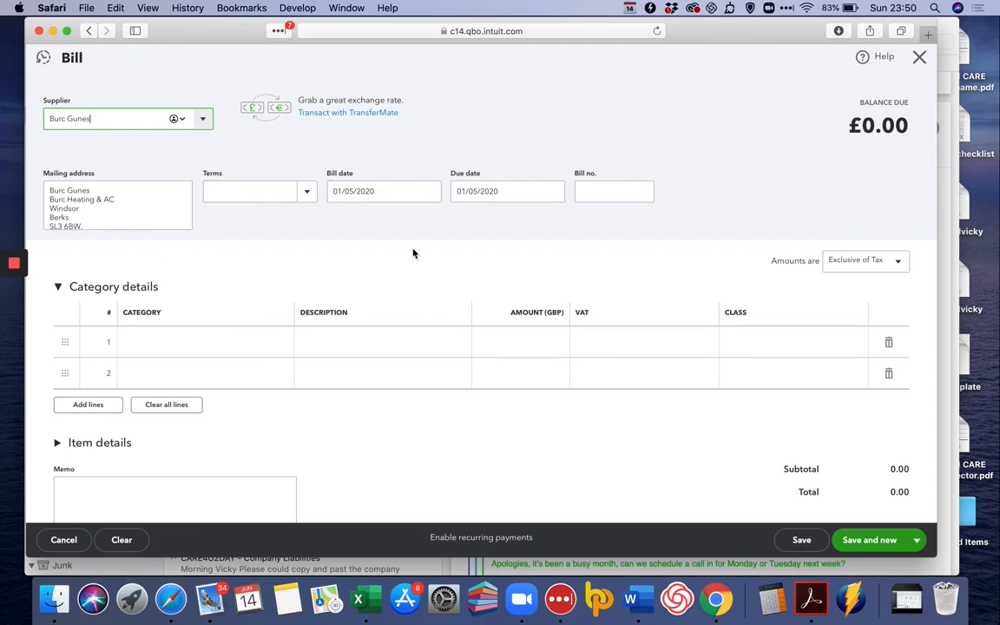
Step: Choose Marketing Expense as the category of the bill's first line
left_click(278, 344)
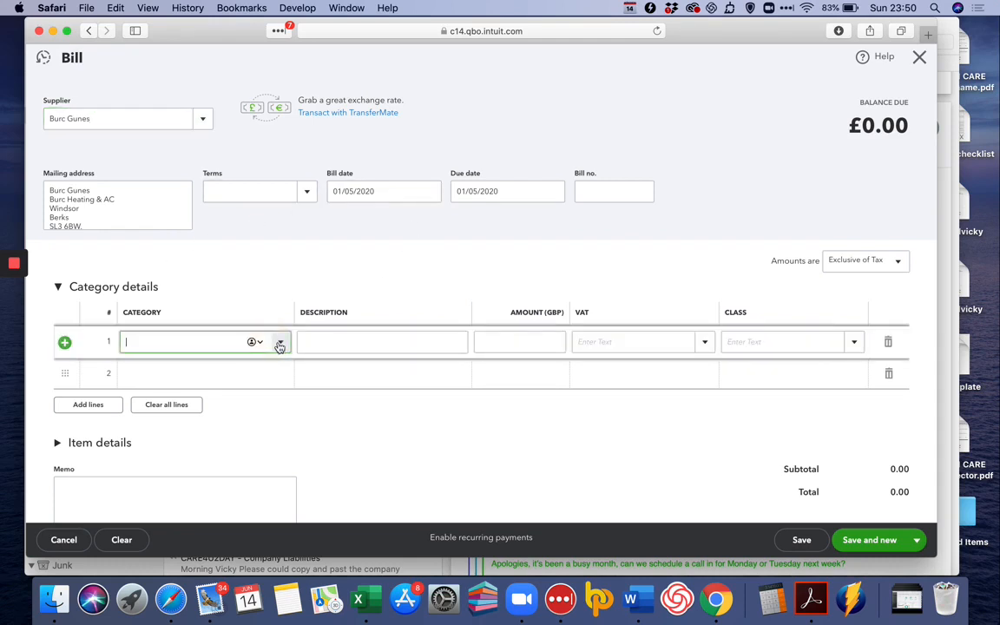
type("adv")
key("BackSpace")
key("BackSpace")
key("BackSpace")
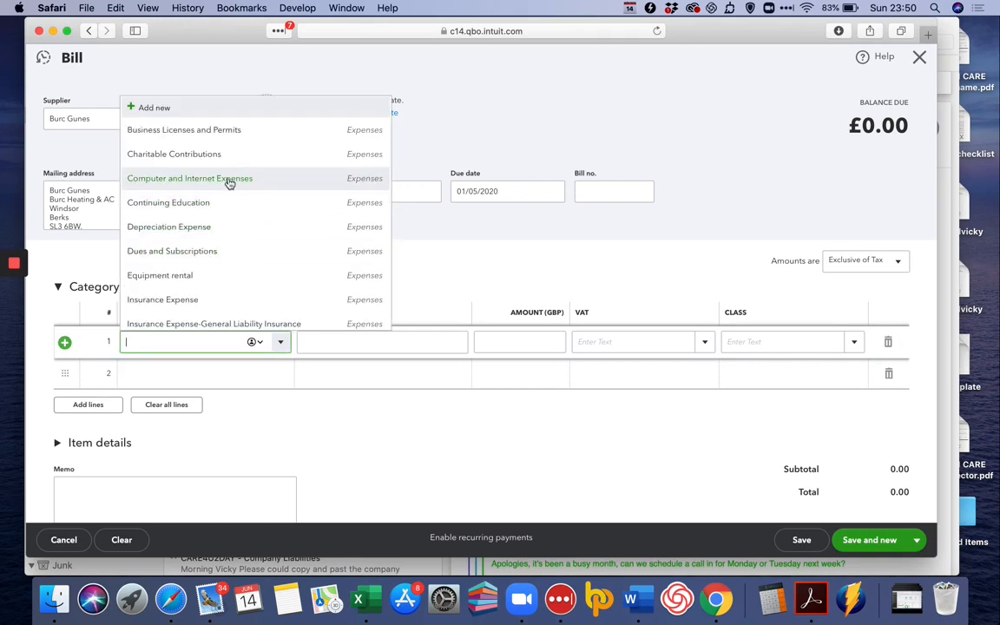
scroll(219, 204, "down", 8)
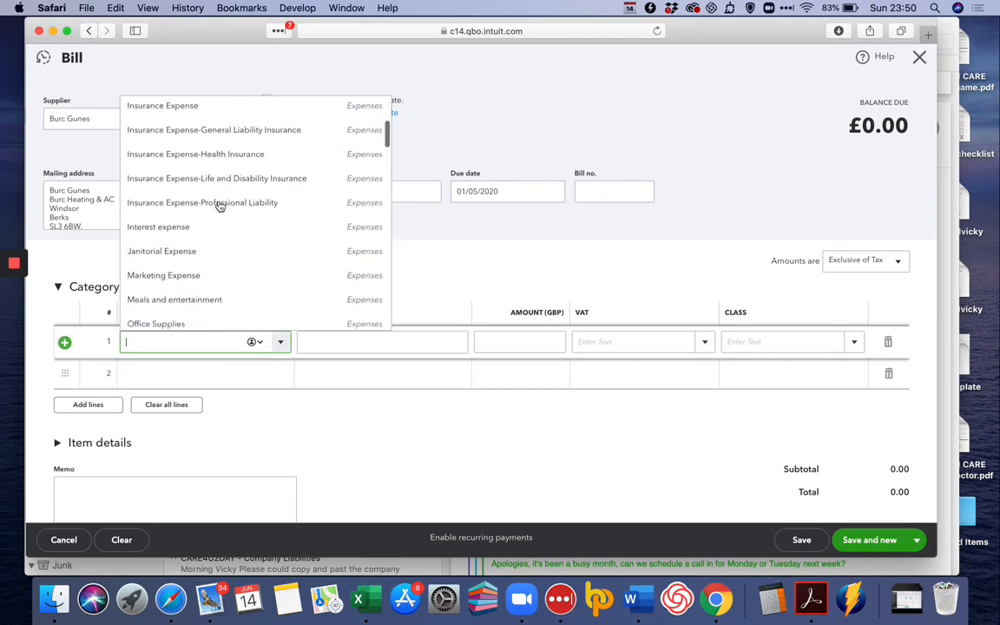
scroll(219, 206, "up", 1)
left_click(212, 141)
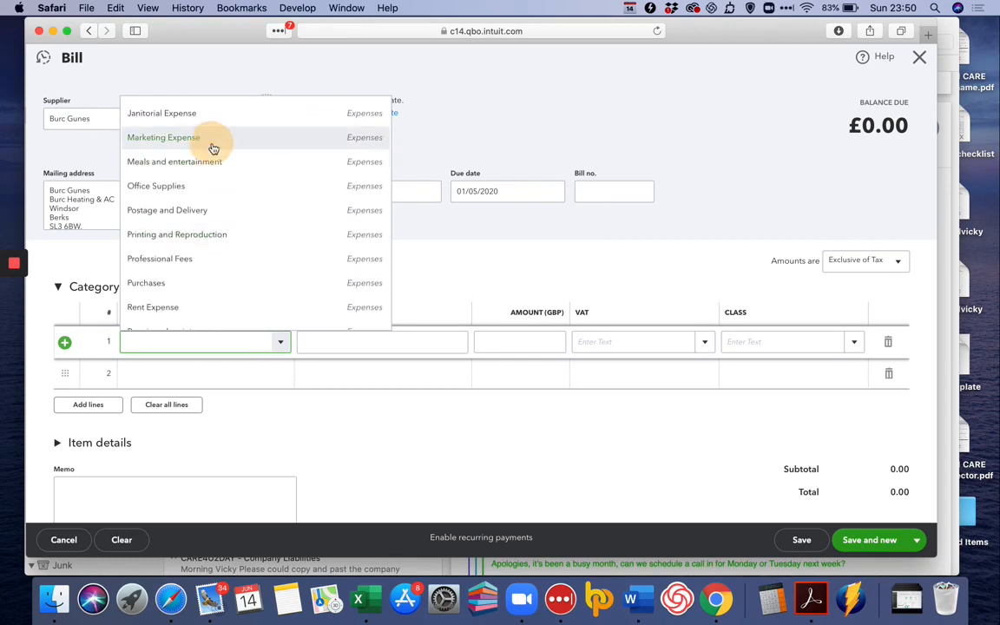
Step: Enter "advertising our services" as the first bill line's description and set its amount to 250
left_click(357, 345)
type("adve")
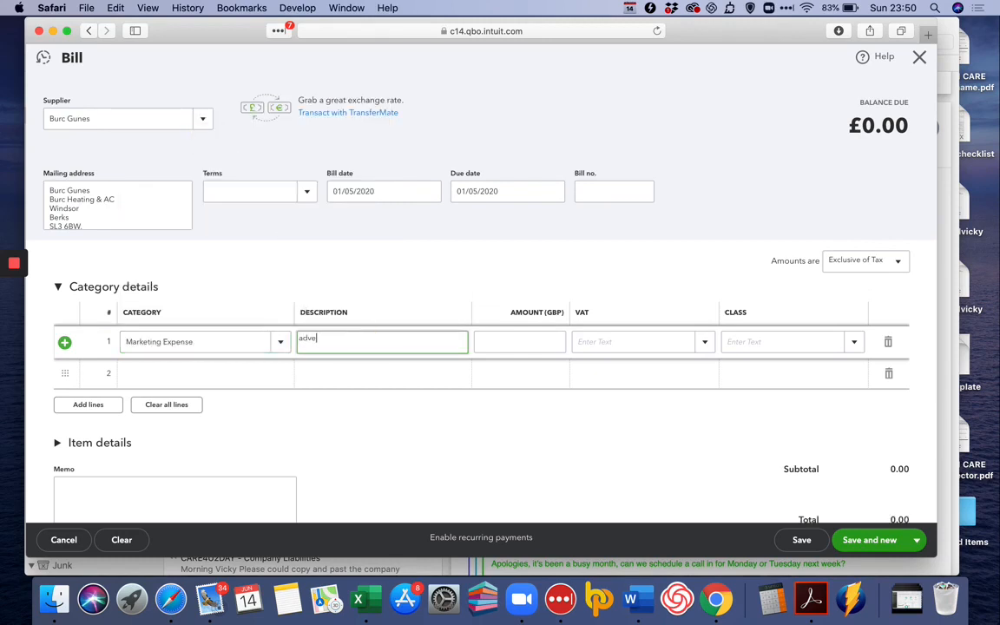
type("rtising our services")
key("Tab")
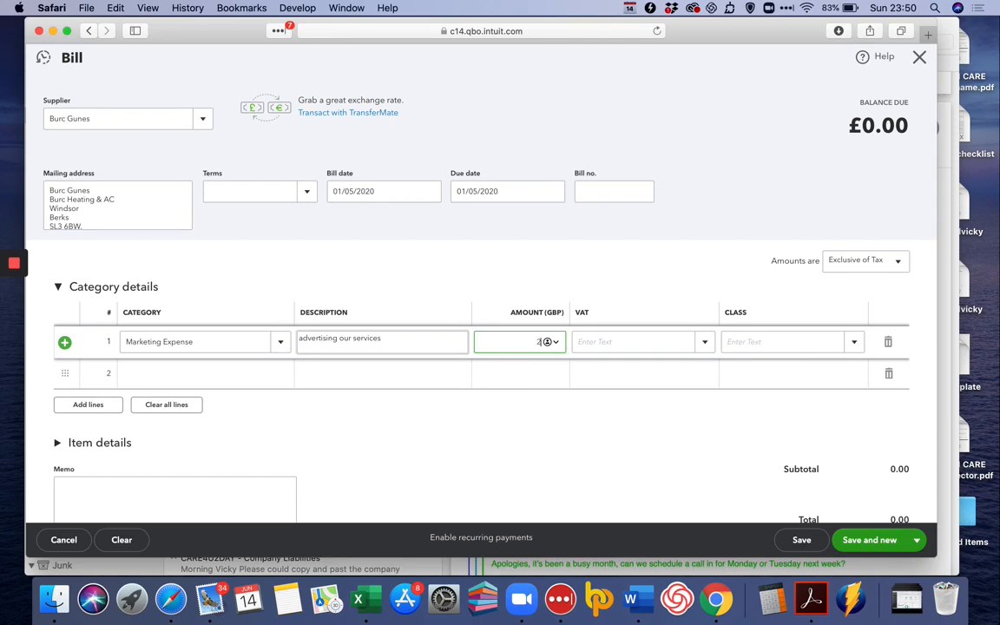
type("250")
key("Tab")
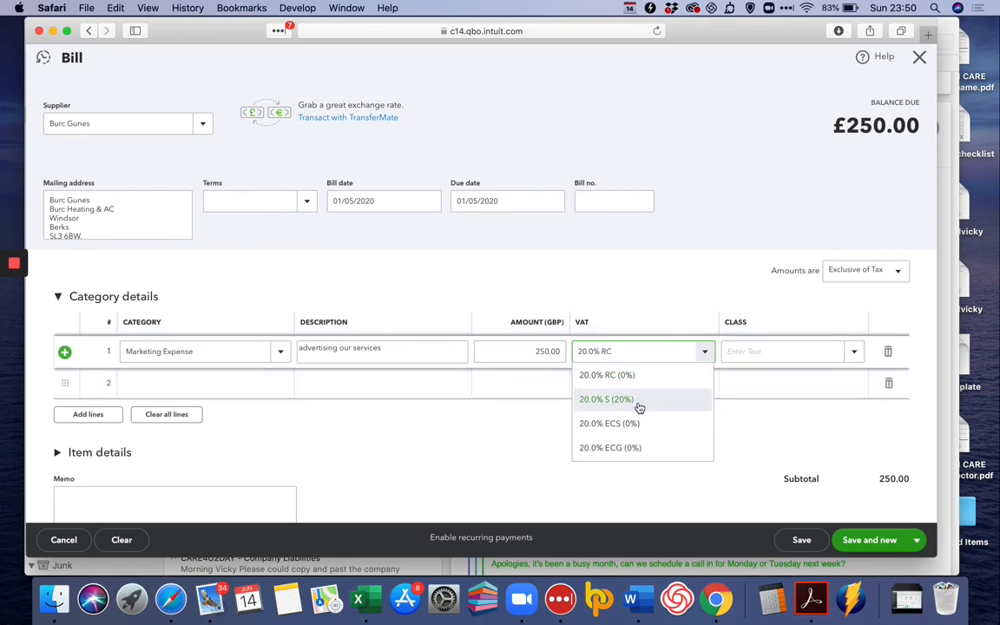
Step: Apply the 20.0% S VAT rate to the bill line, and save and close the bill without a class
left_click(638, 402)
scroll(634, 405, "down", 3)
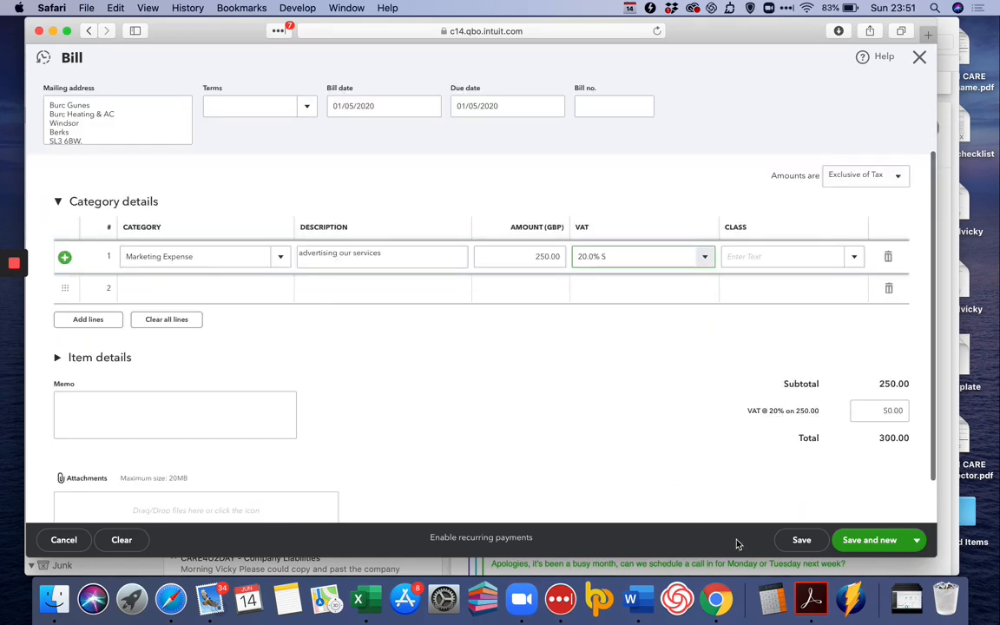
left_click(801, 540)
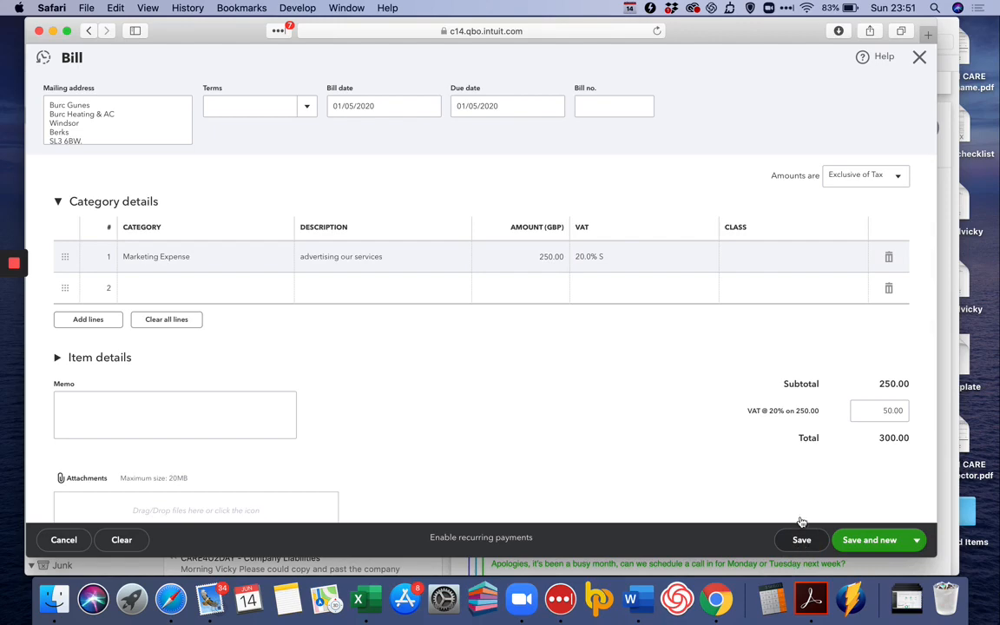
left_click(920, 58)
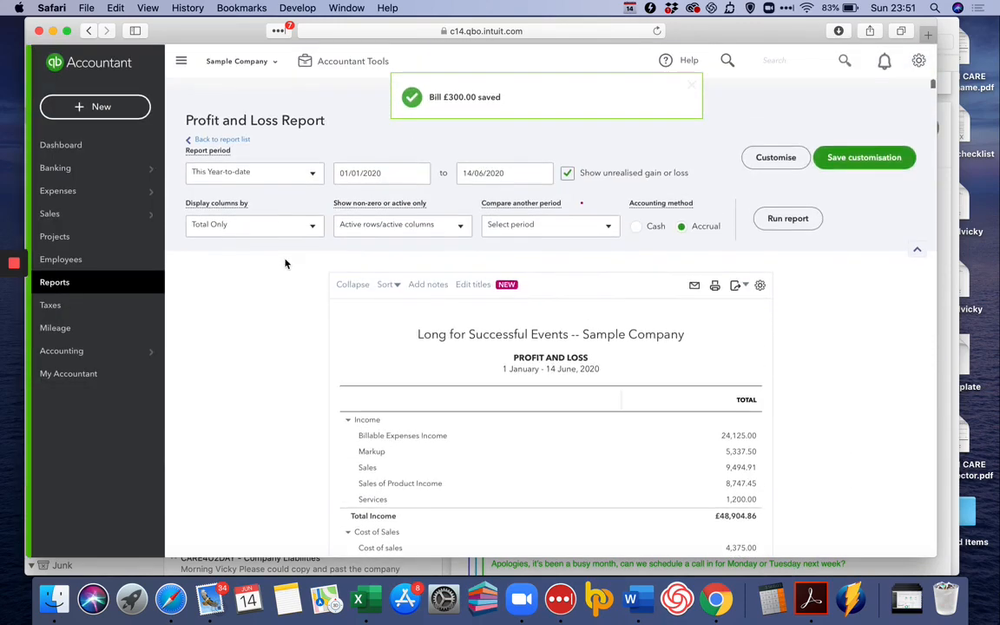
Step: Rerun the Profit and Loss report with columns by Classes and review how income and expenses are split across the class columns
left_click(279, 215)
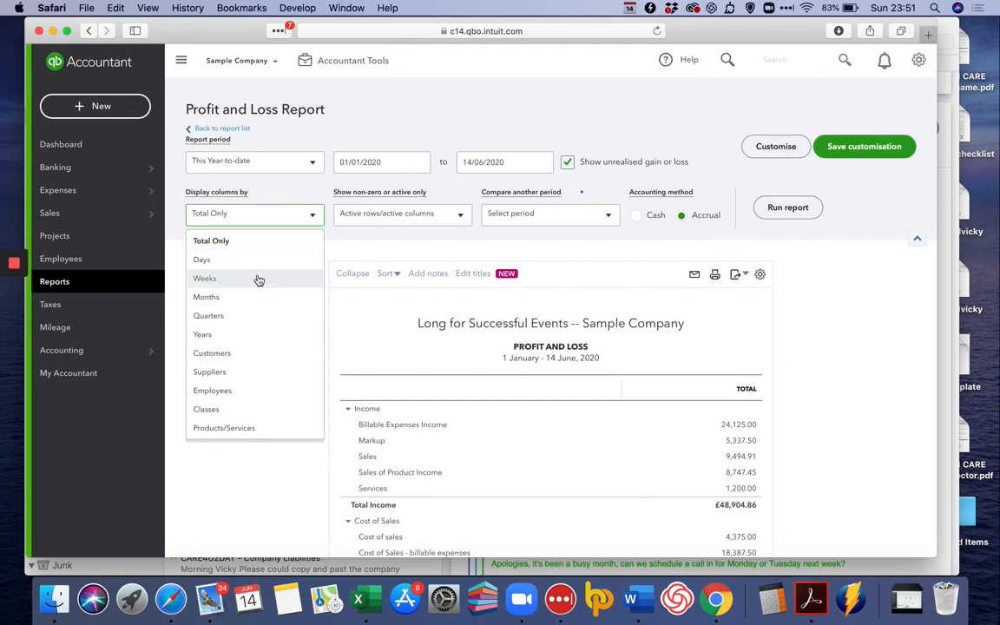
left_click(230, 408)
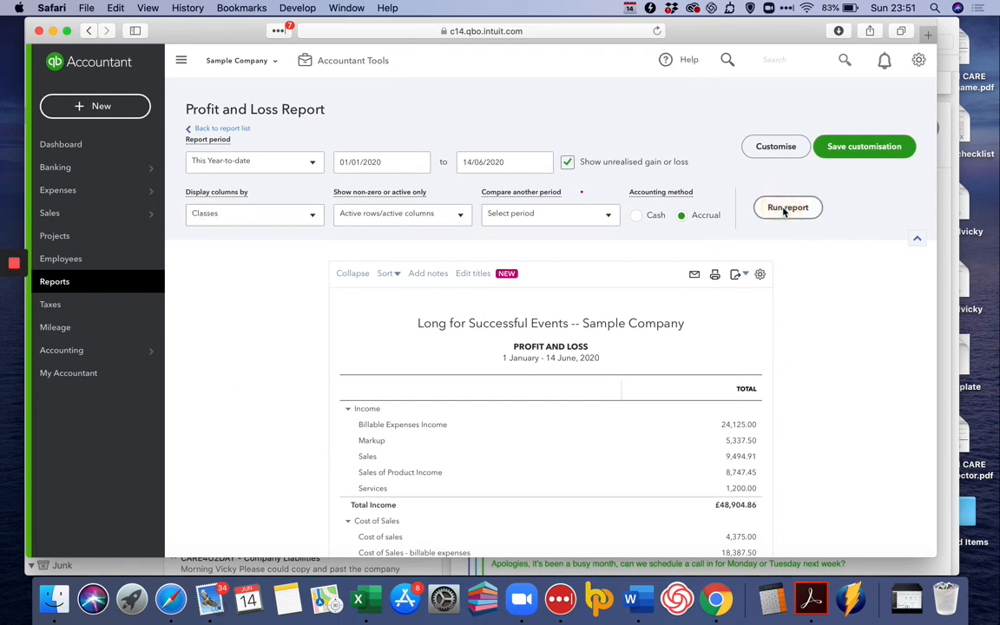
left_click(787, 208)
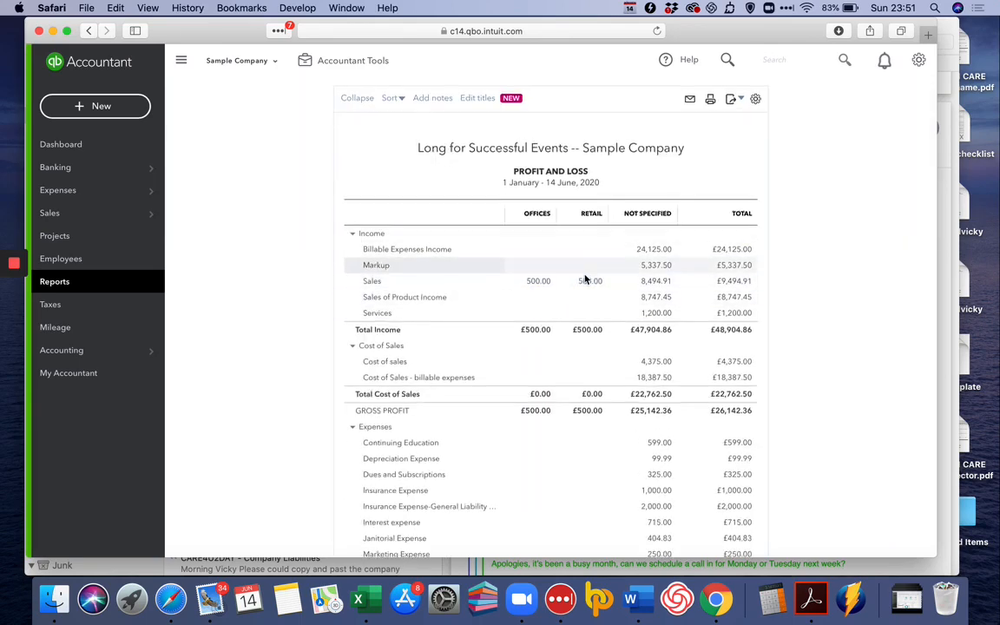
scroll(585, 278, "down", 10)
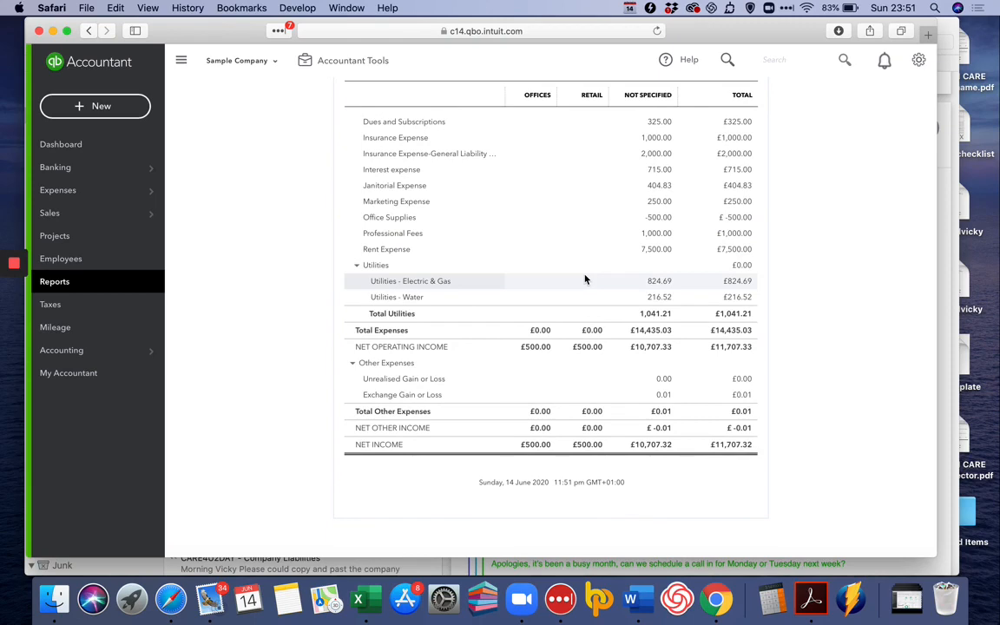
scroll(585, 278, "up", 12)
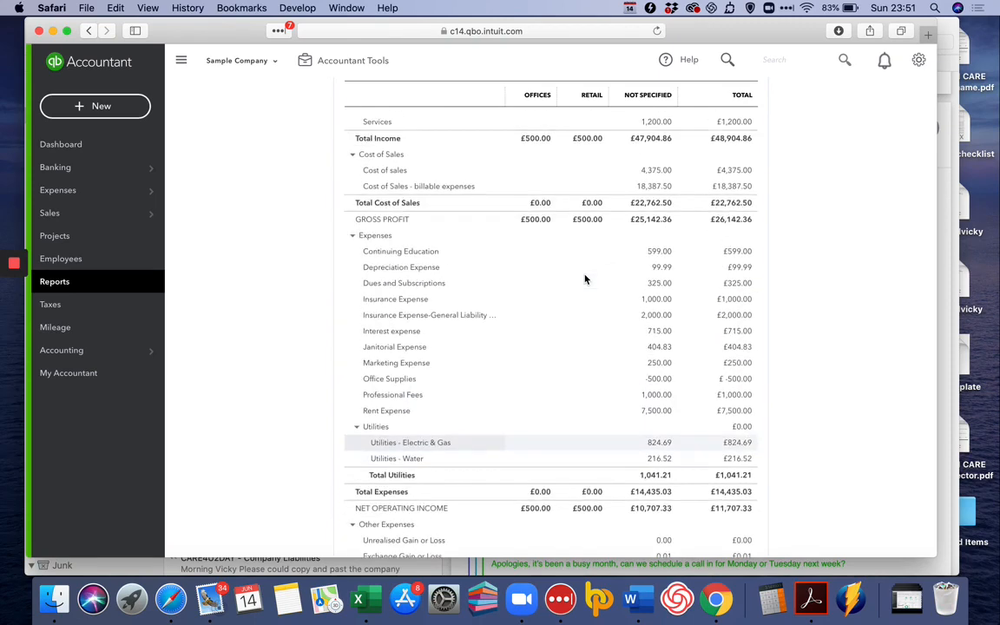
scroll(585, 277, "up", 2)
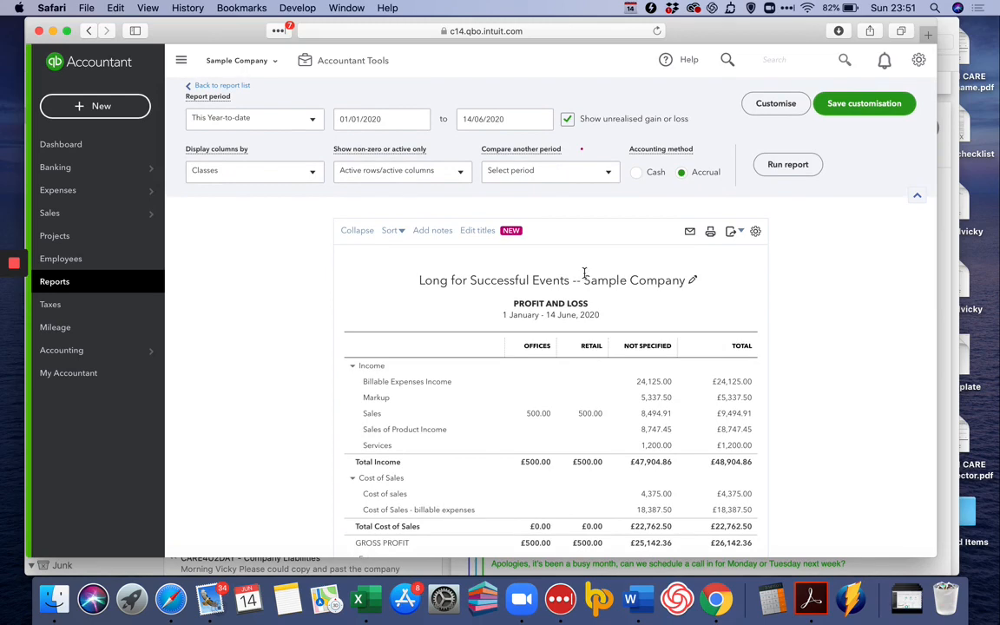
scroll(585, 273, "down", 1)
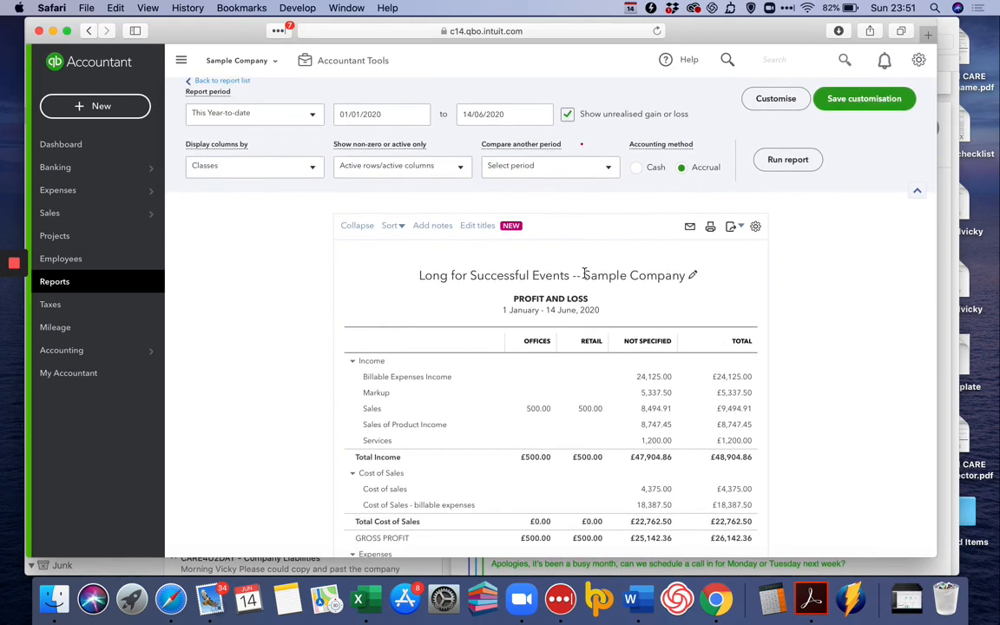
scroll(585, 273, "down", 5)
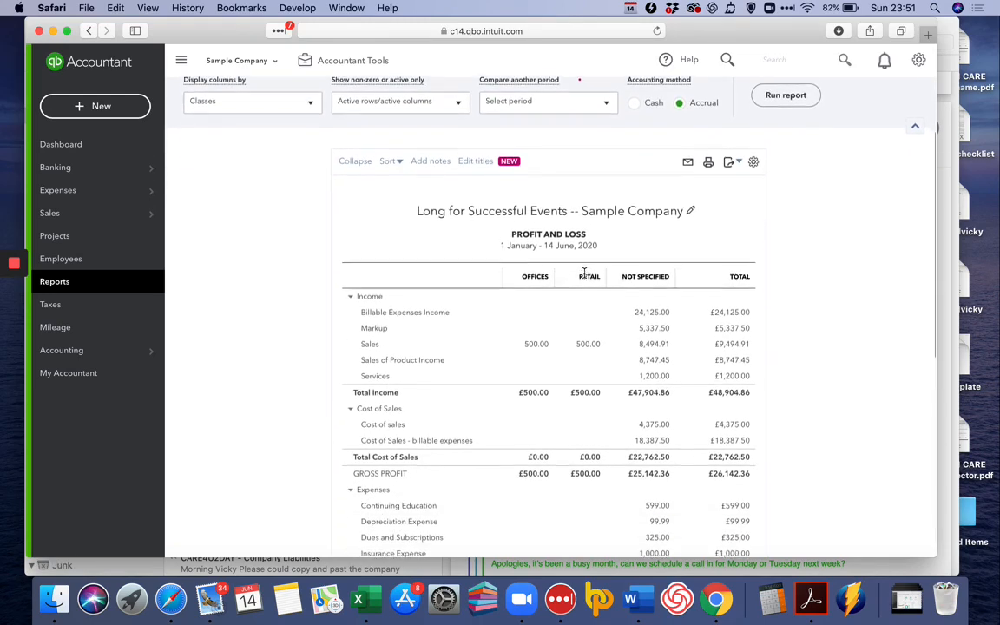
Step: Reopen the £300.00 bill dated 01/05/2020 from the list of recent bills
scroll(585, 273, "up", 1)
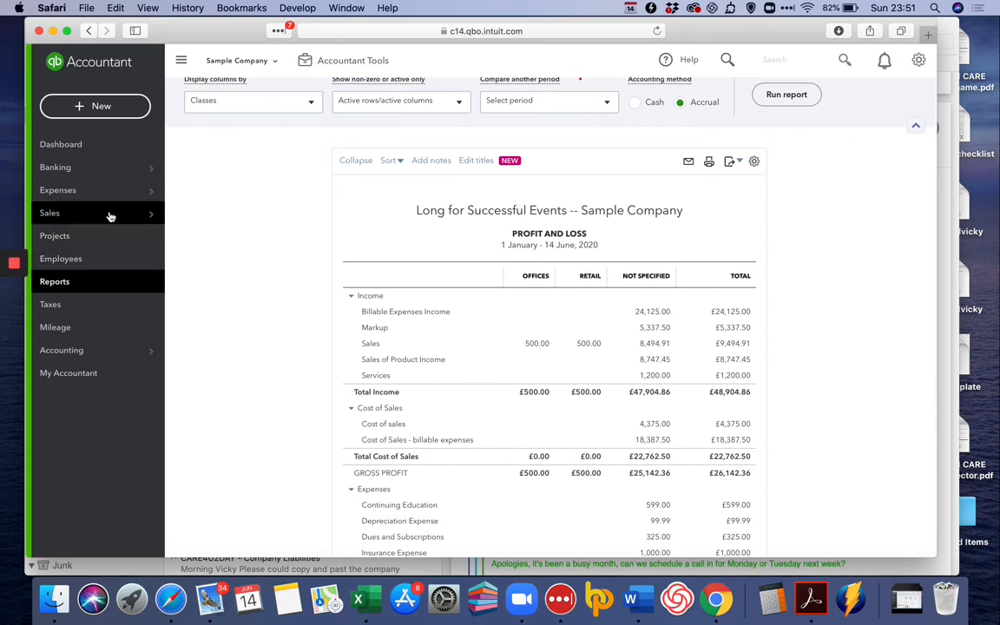
mouse_move(85, 178)
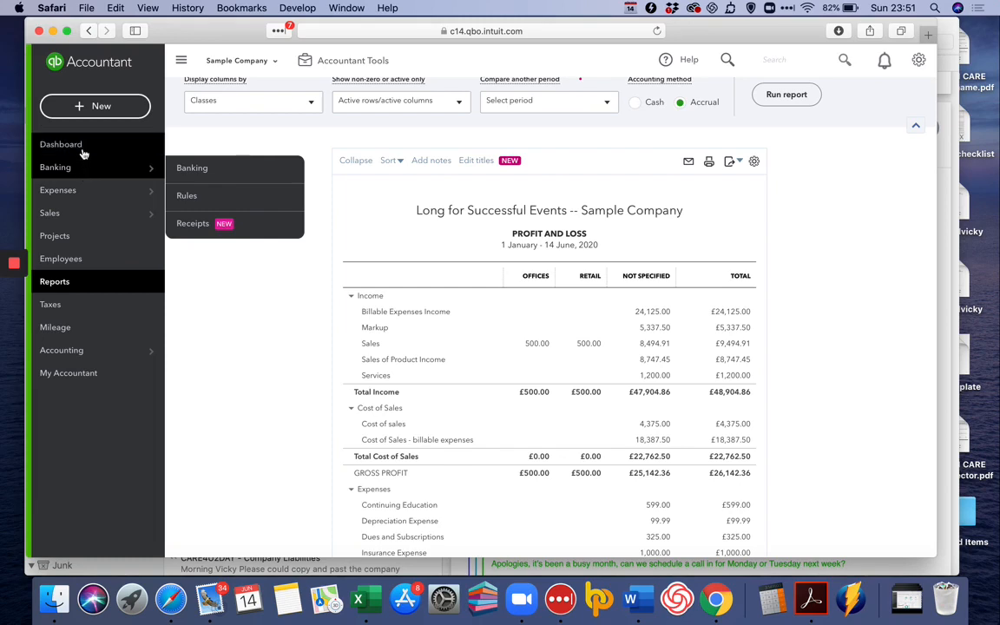
left_click(94, 108)
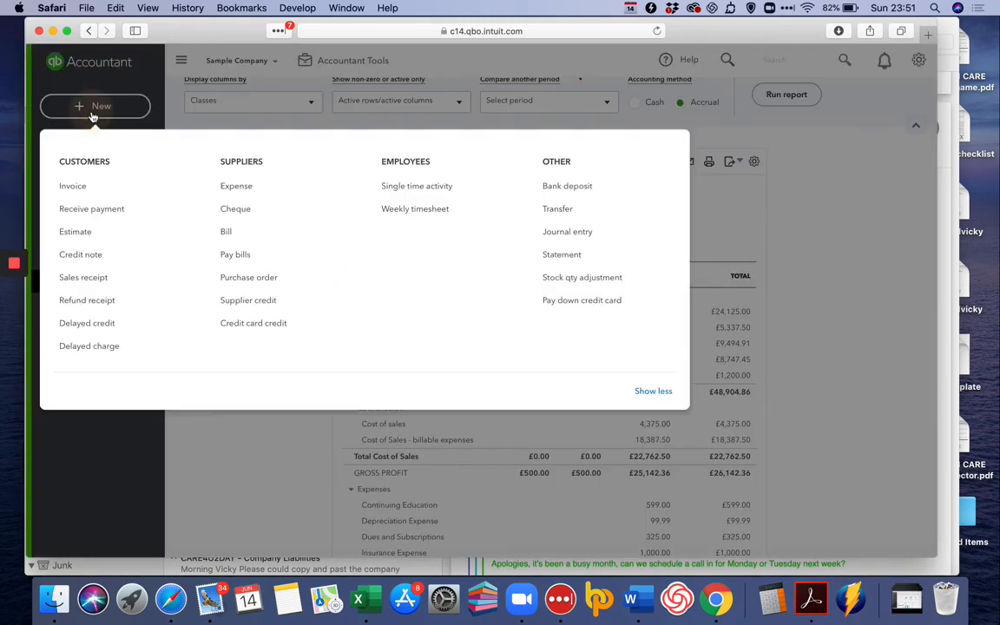
left_click(227, 232)
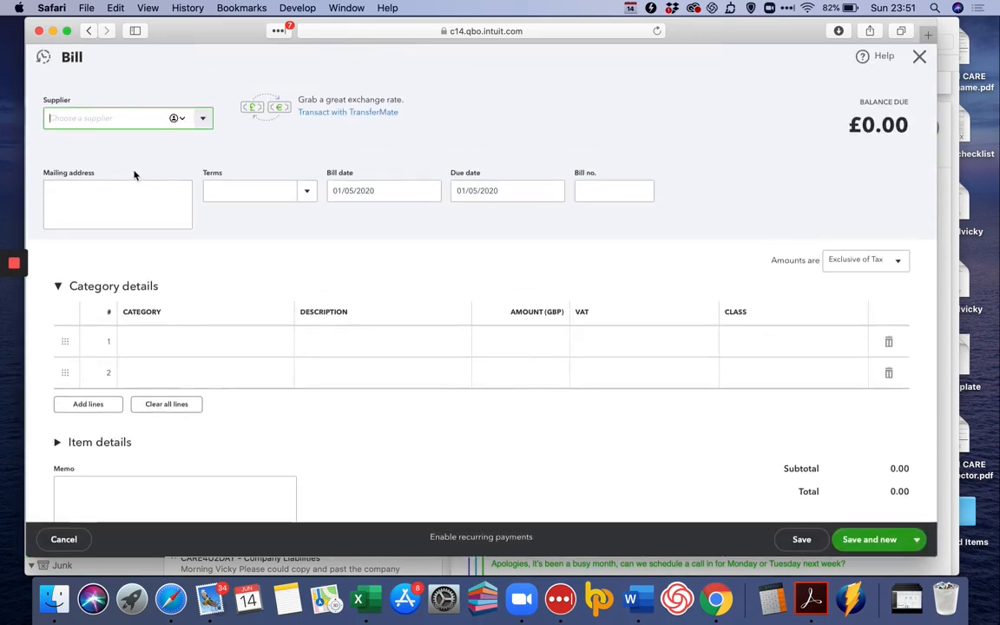
left_click(47, 61)
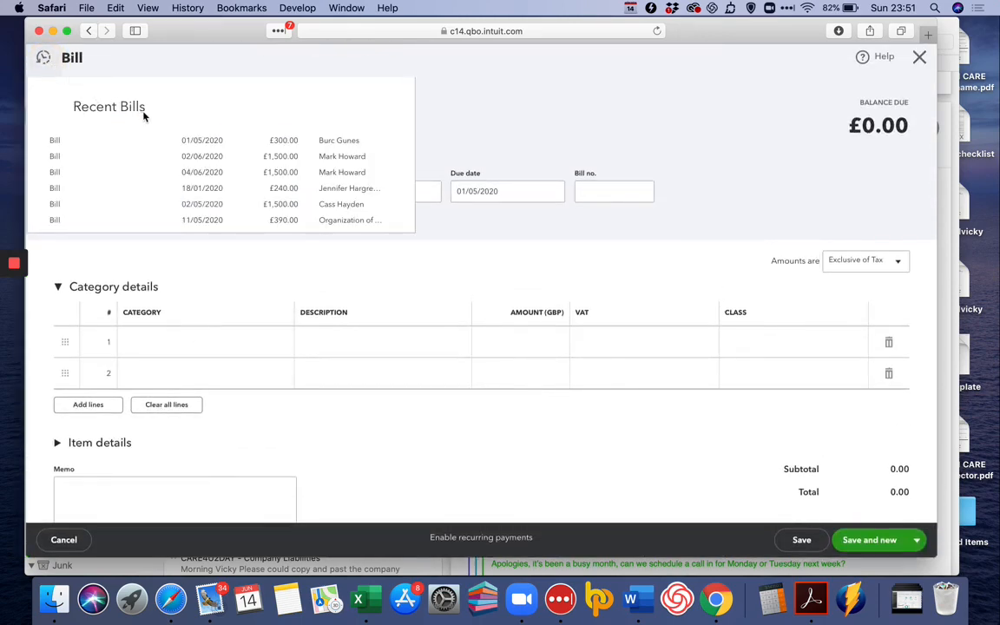
left_click(191, 141)
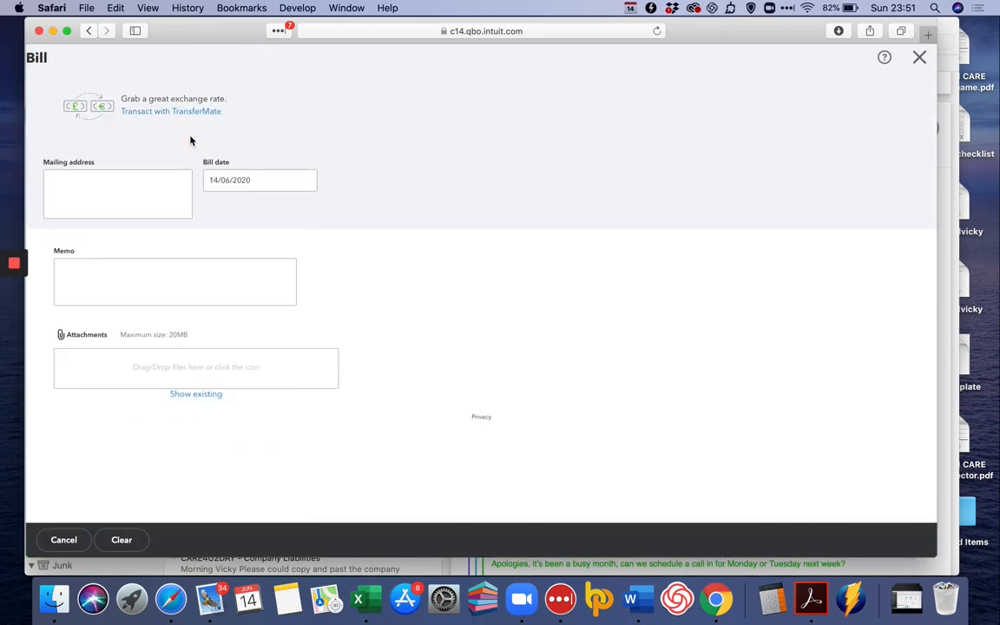
Step: Assign the Retail class to the bill's Marketing Expense line, then save and close the bill
left_click(811, 373)
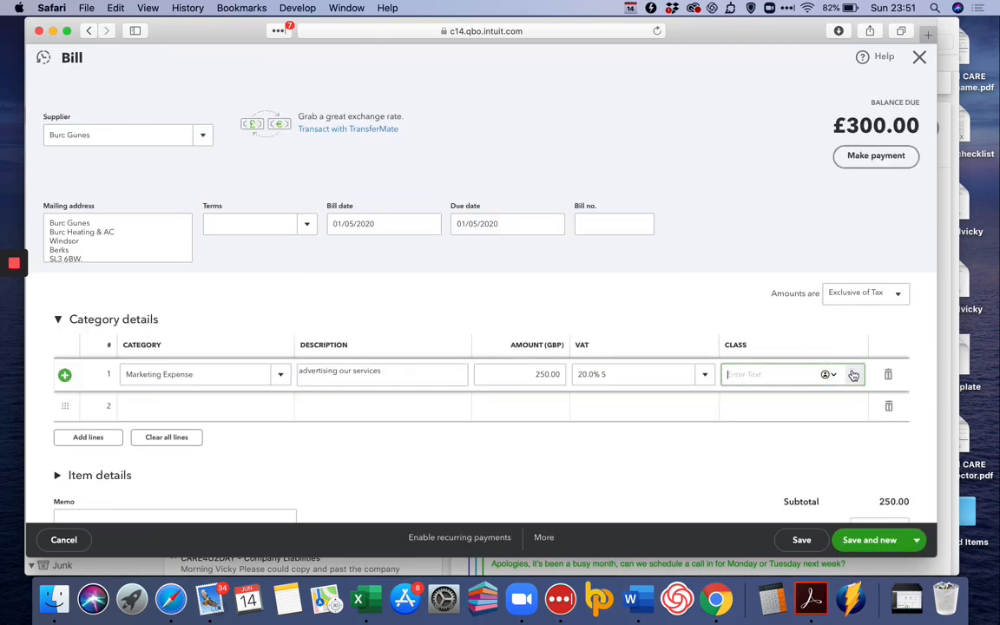
left_click(853, 375)
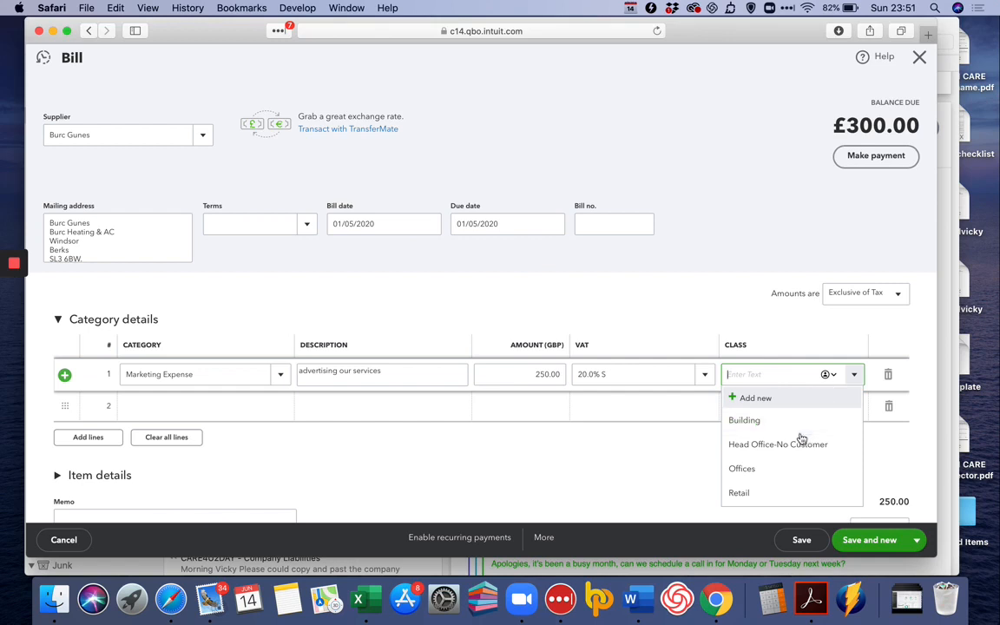
left_click(782, 492)
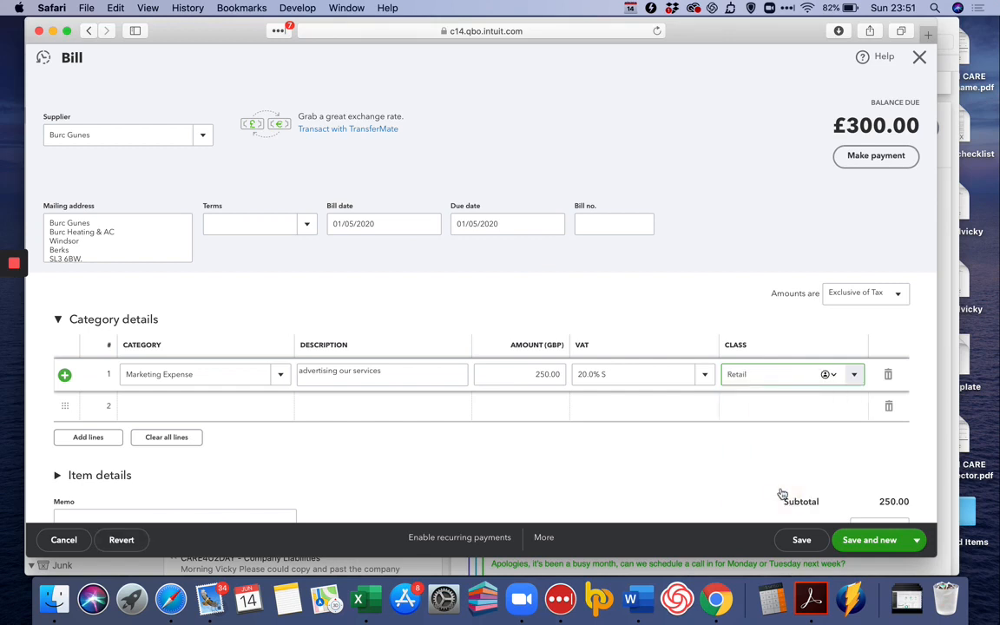
left_click(803, 542)
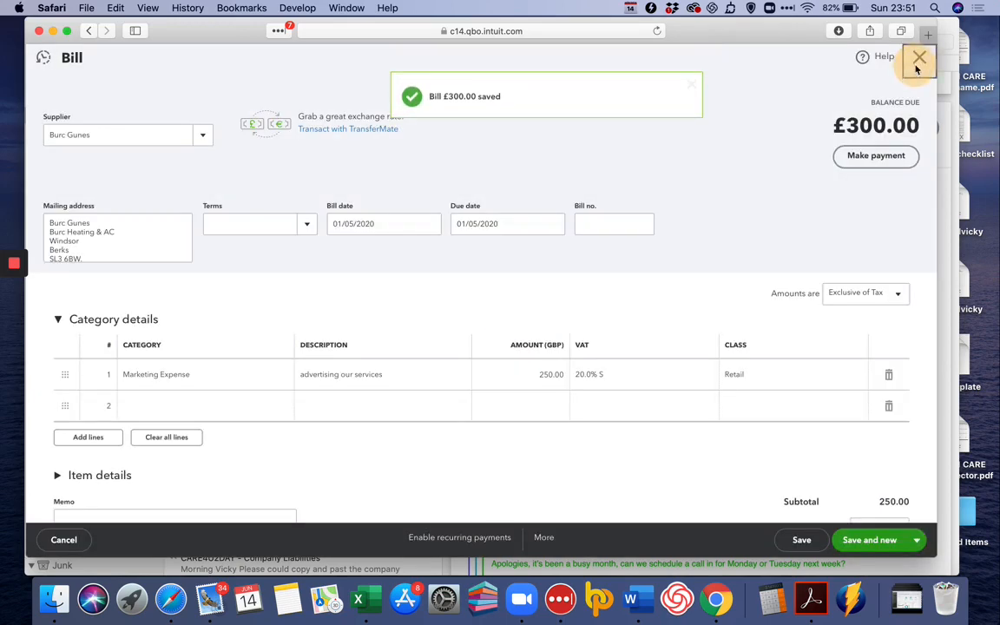
left_click(919, 58)
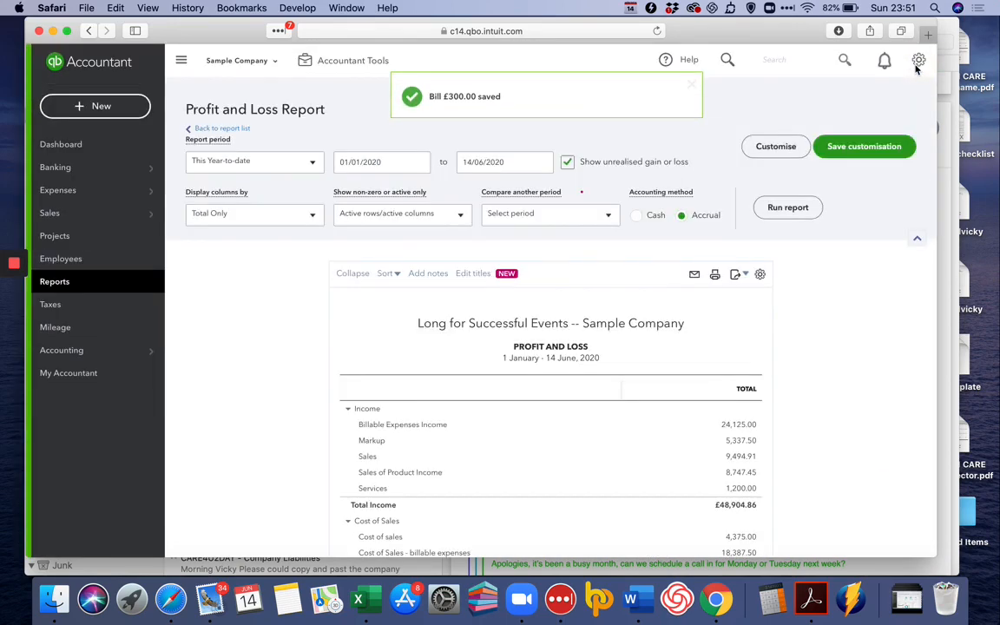
Step: Run the Profit and Loss report by Classes again and check the Retail column's marketing expense and net income
scroll(331, 181, "down", 3)
scroll(252, 189, "up", 3)
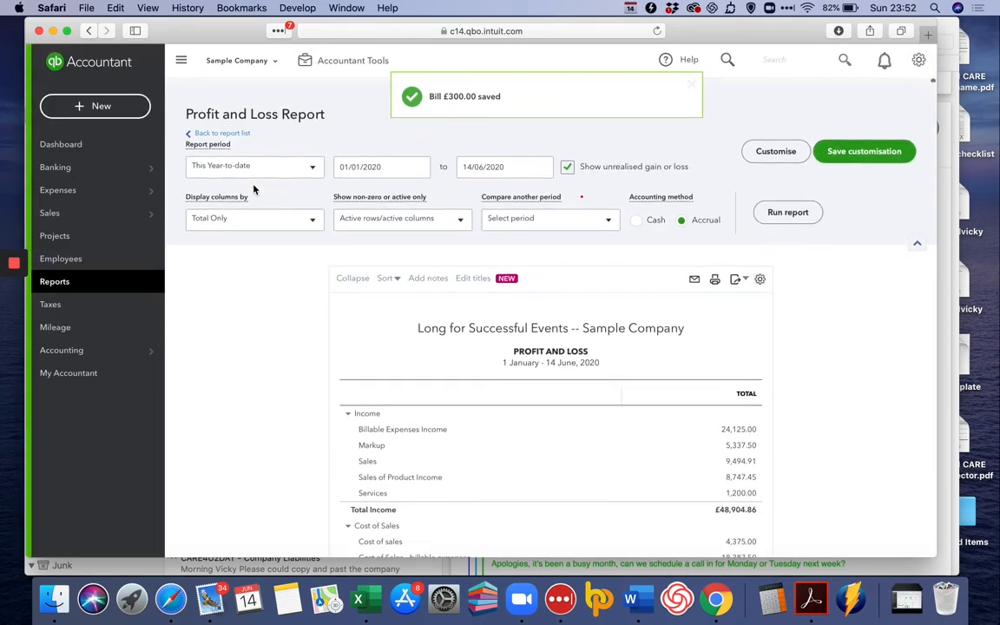
left_click(259, 213)
left_click(257, 409)
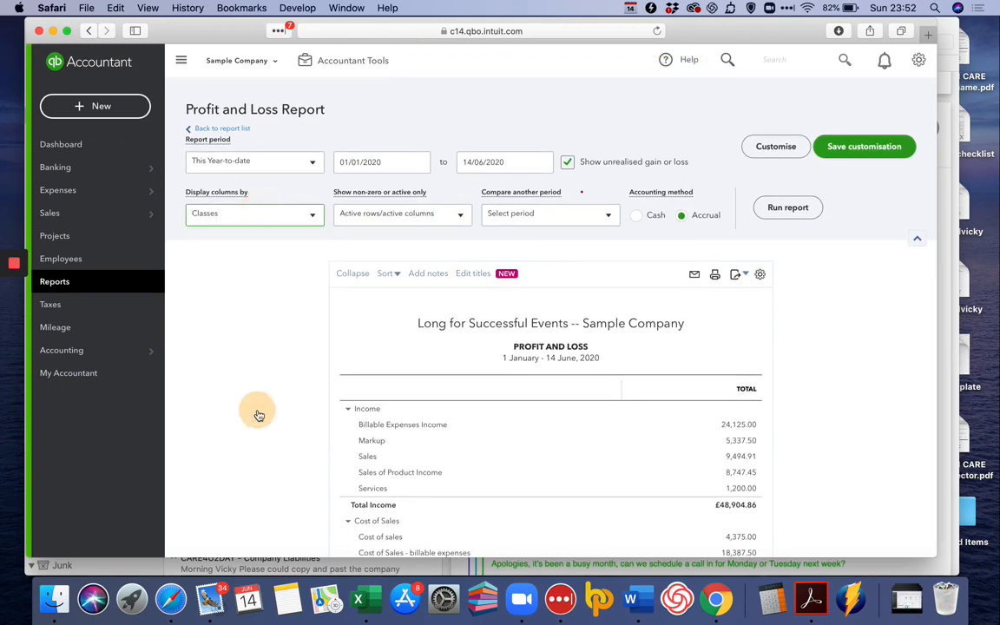
left_click(765, 209)
scroll(764, 207, "down", 2)
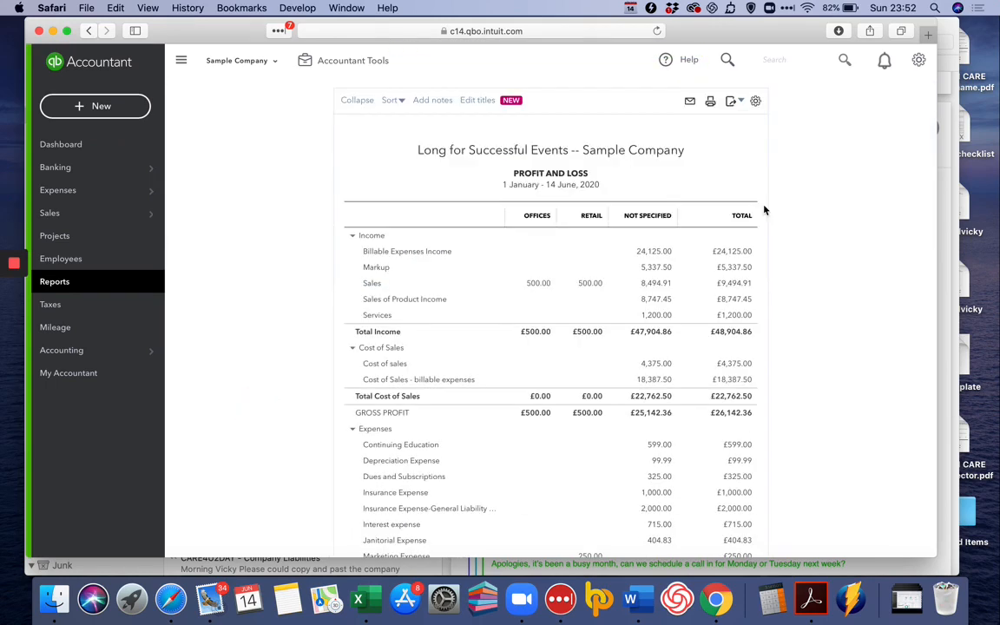
scroll(662, 275, "down", 3)
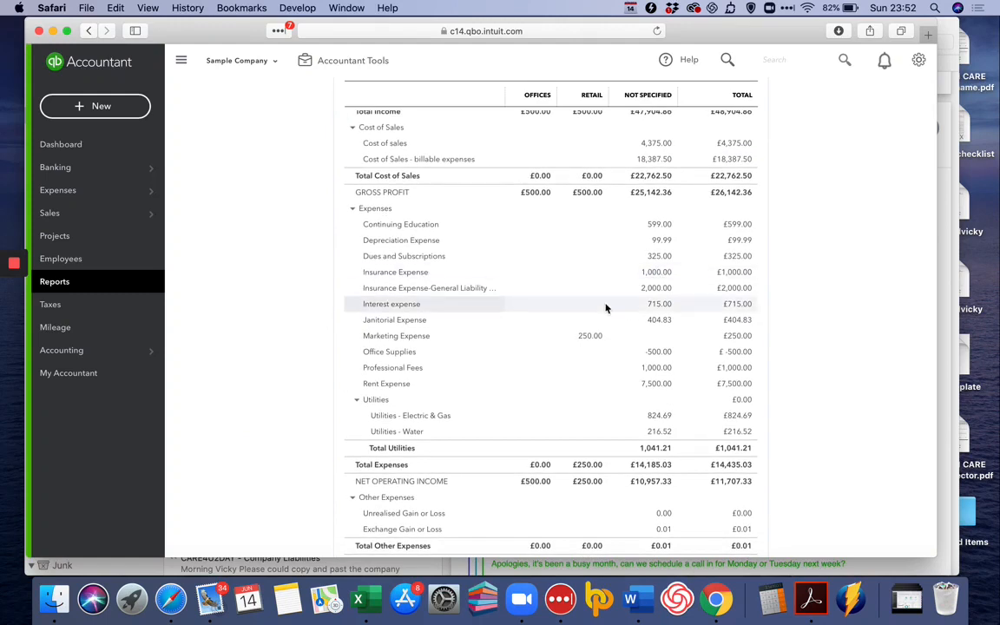
scroll(602, 340, "up", 5)
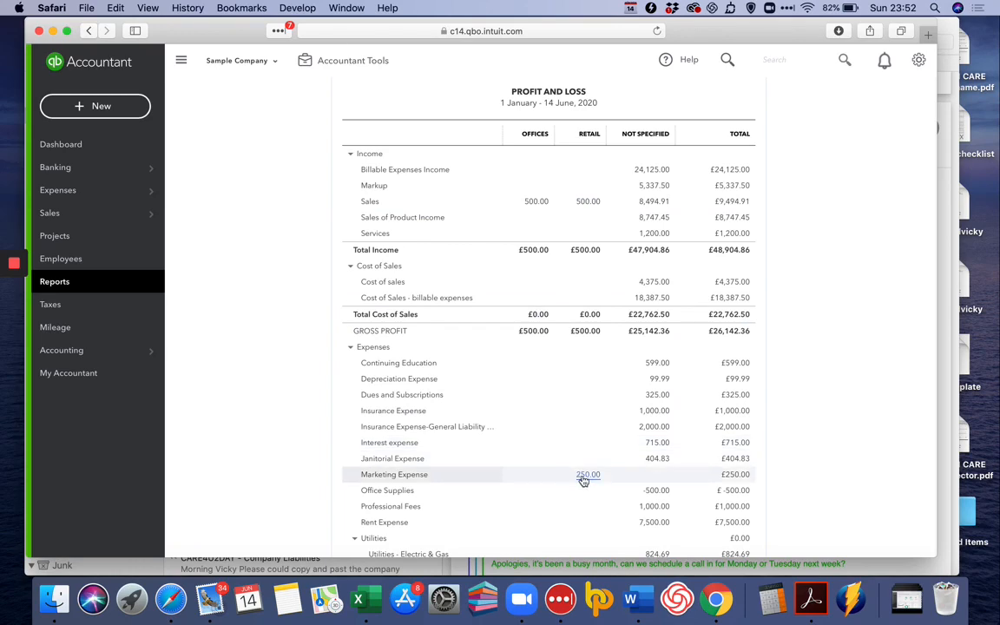
scroll(583, 480, "down", 6)
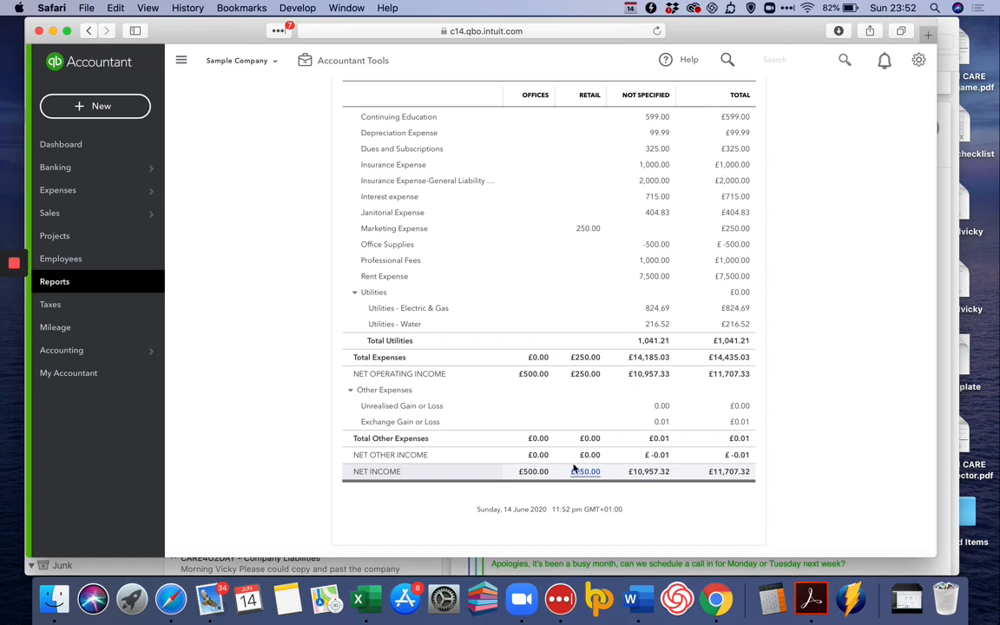
mouse_move(14, 264)
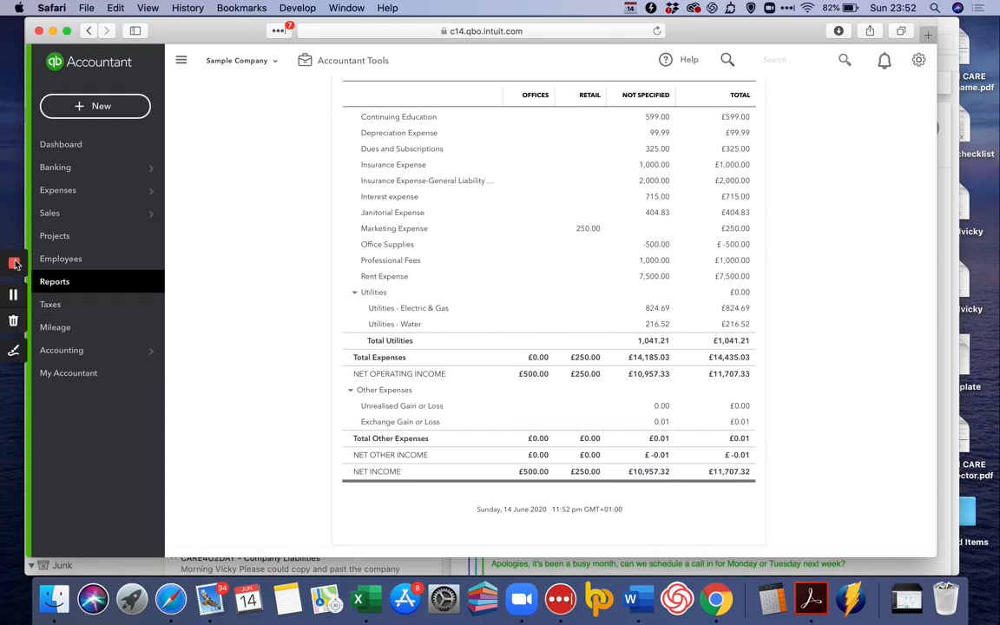